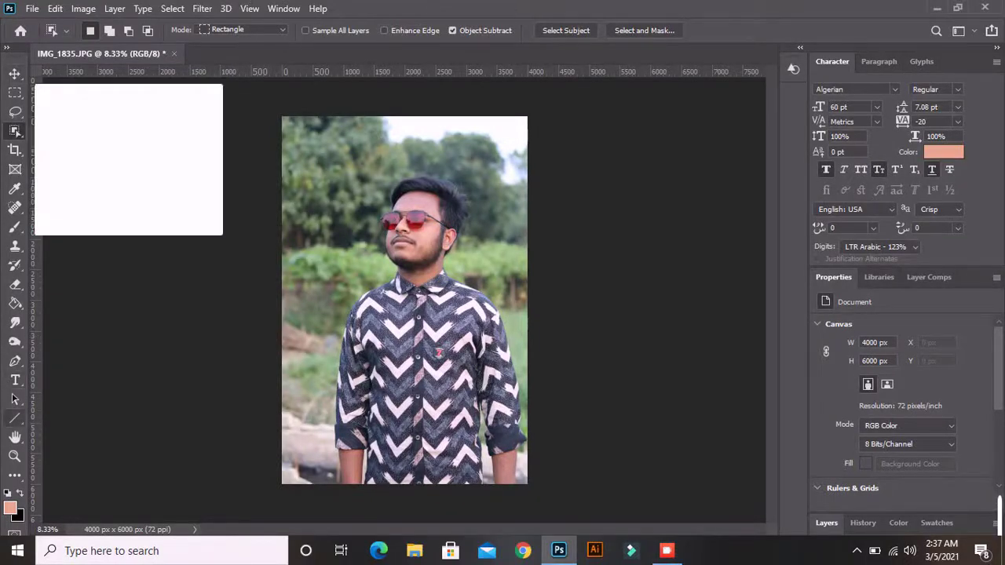
Zoom in on the man's face and heal the dark mole on his cheek with the Spot Healing Brush.
{"action": "left_click", "coordinate": [15, 457]}
{"action": "left_click_drag", "start_coordinate": [425, 201], "coordinate": [503, 203]}
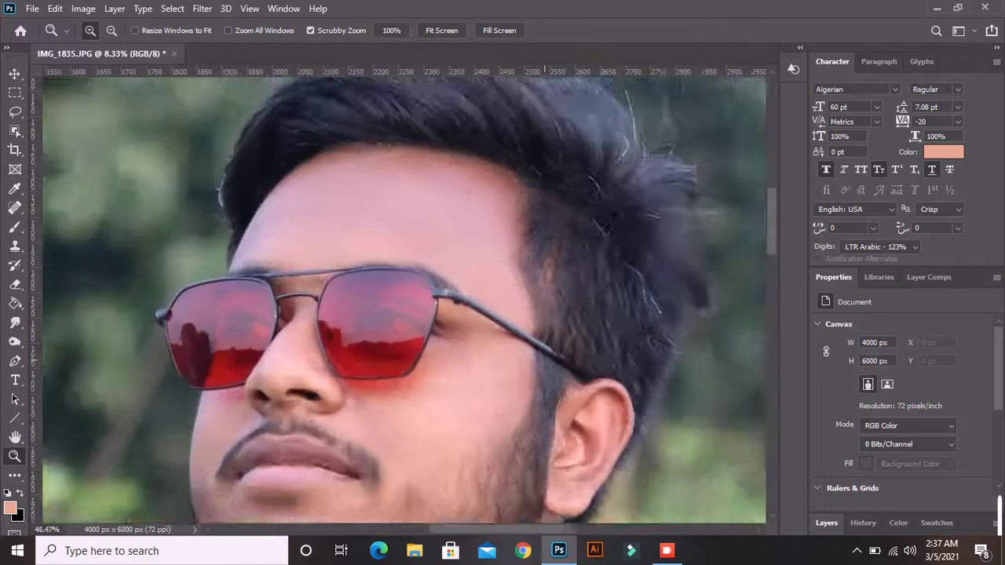
{"action": "scroll", "coordinate": [404, 298], "scroll_direction": "down", "scroll_amount": 2}
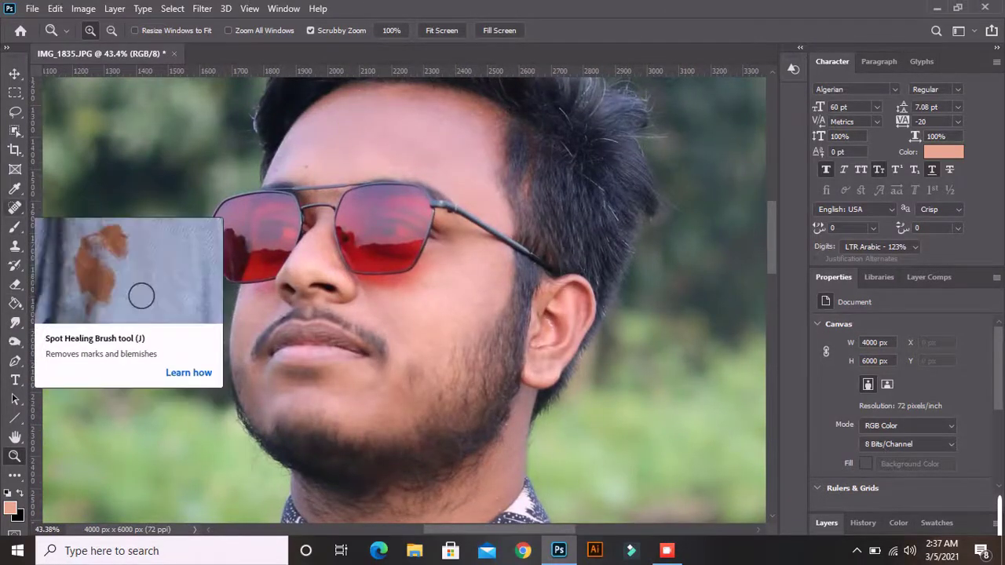
{"action": "left_click", "coordinate": [15, 208]}
{"action": "left_click_drag", "start_coordinate": [410, 368], "coordinate": [405, 374]}
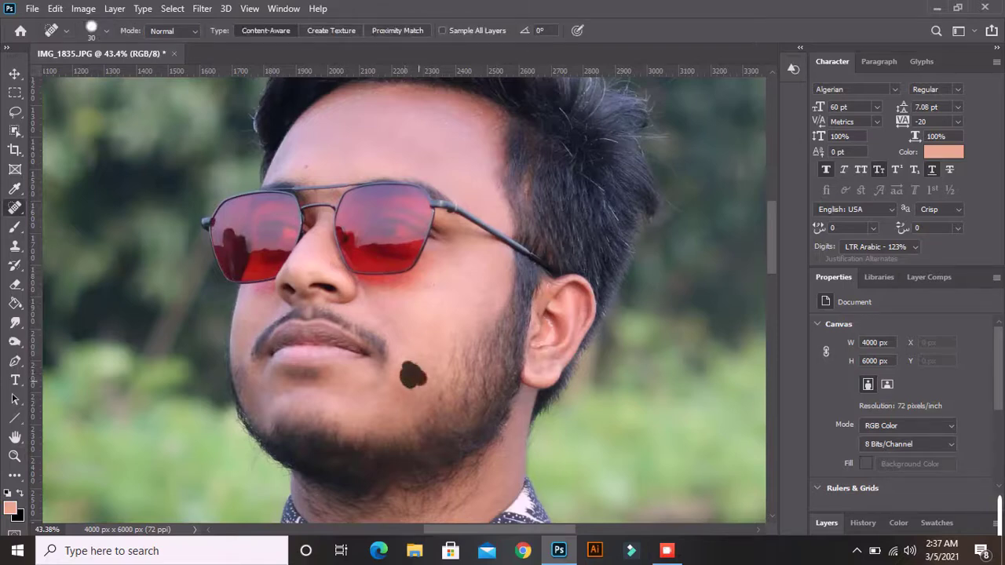
{"action": "left_click_drag", "start_coordinate": [402, 374], "coordinate": [417, 383]}
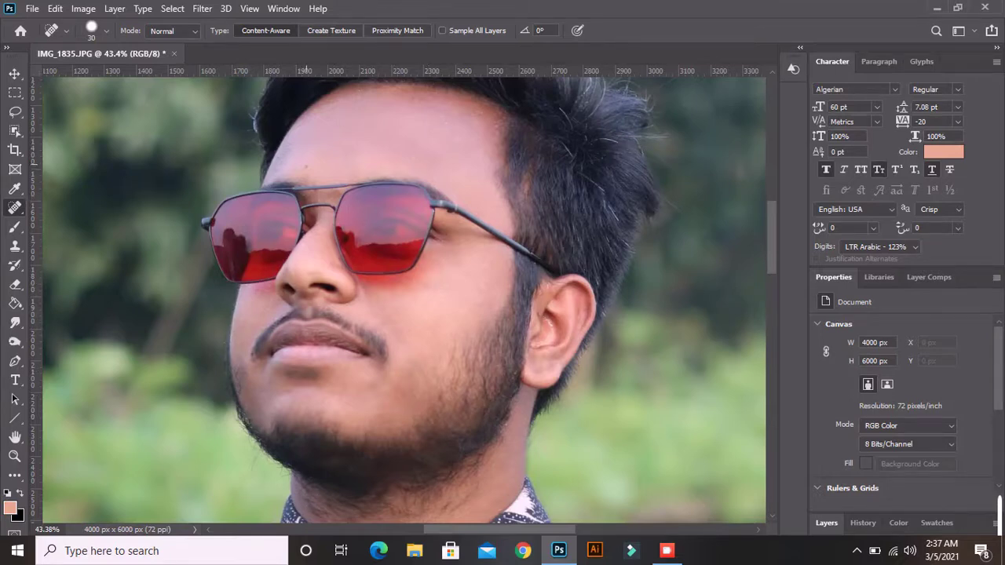
Heal the small spot on the man's forehead.
{"action": "left_click", "coordinate": [307, 166]}
{"action": "scroll", "coordinate": [404, 299], "scroll_direction": "down", "scroll_amount": 1}
{"action": "scroll", "coordinate": [405, 299], "scroll_direction": "down", "scroll_amount": 1}
{"action": "scroll", "coordinate": [405, 298], "scroll_direction": "down", "scroll_amount": 1}
{"action": "scroll", "coordinate": [405, 298], "scroll_direction": "down", "scroll_amount": 1}
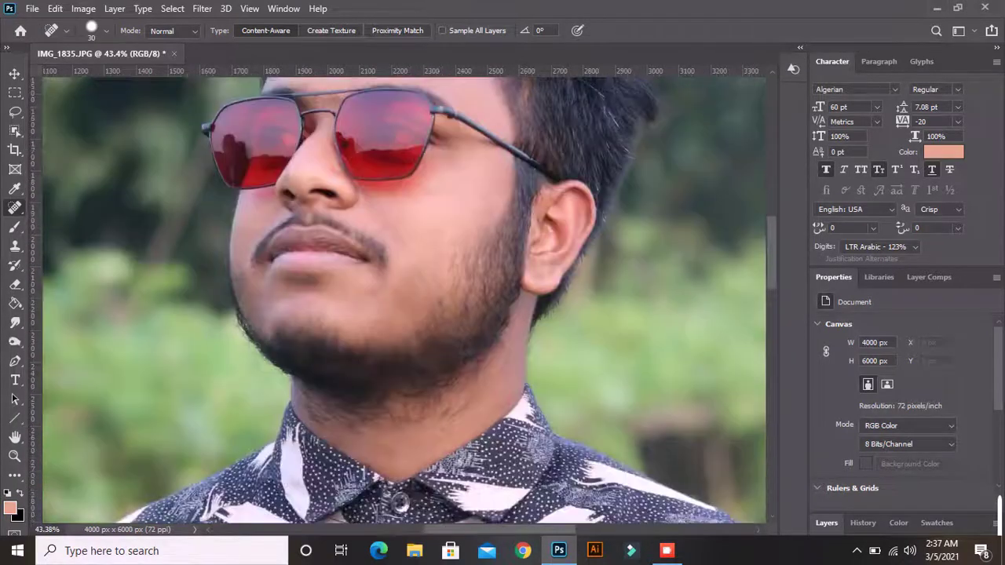
{"action": "left_click", "coordinate": [202, 9]}
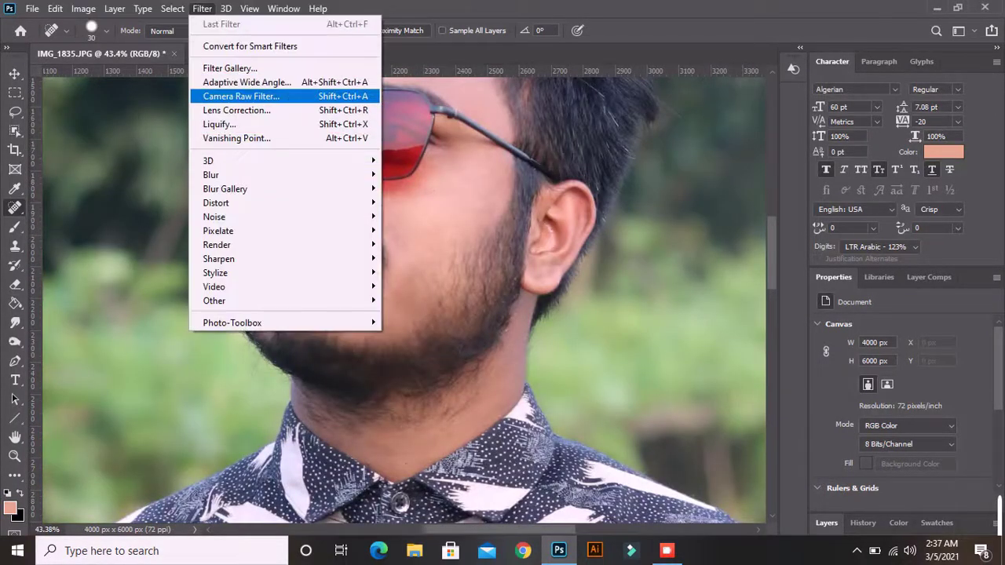
In the Camera Raw filter's HSL panel, set Greens saturation +100 and Yellows saturation −100.
{"action": "left_click", "coordinate": [235, 94]}
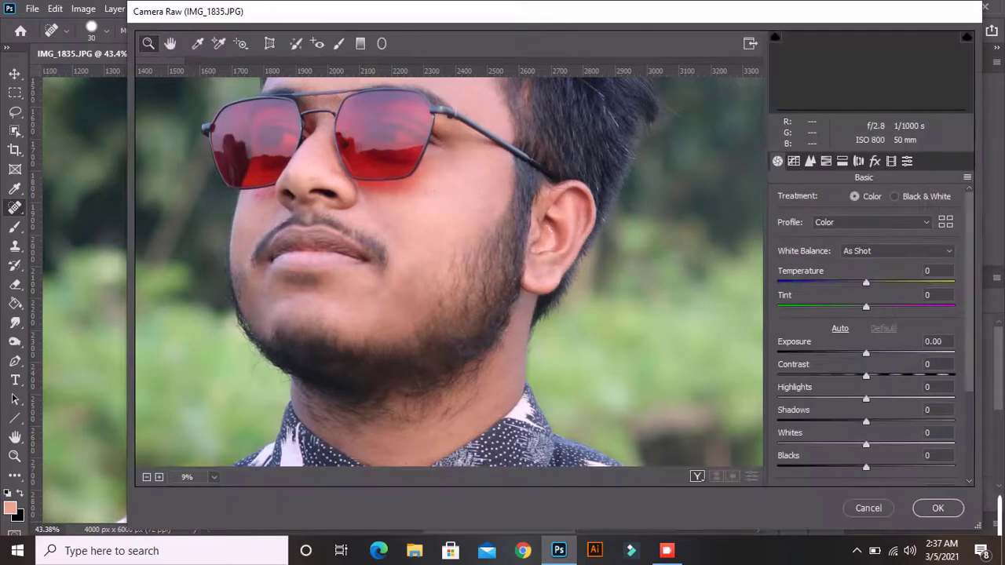
{"action": "key", "text": "ctrl+minus"}
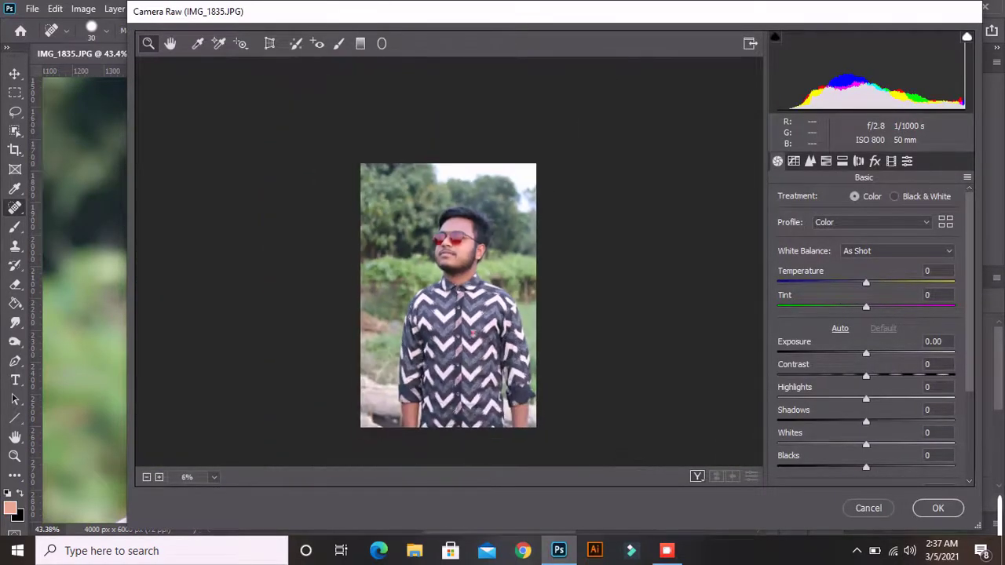
{"action": "key", "text": "ctrl+alt+4"}
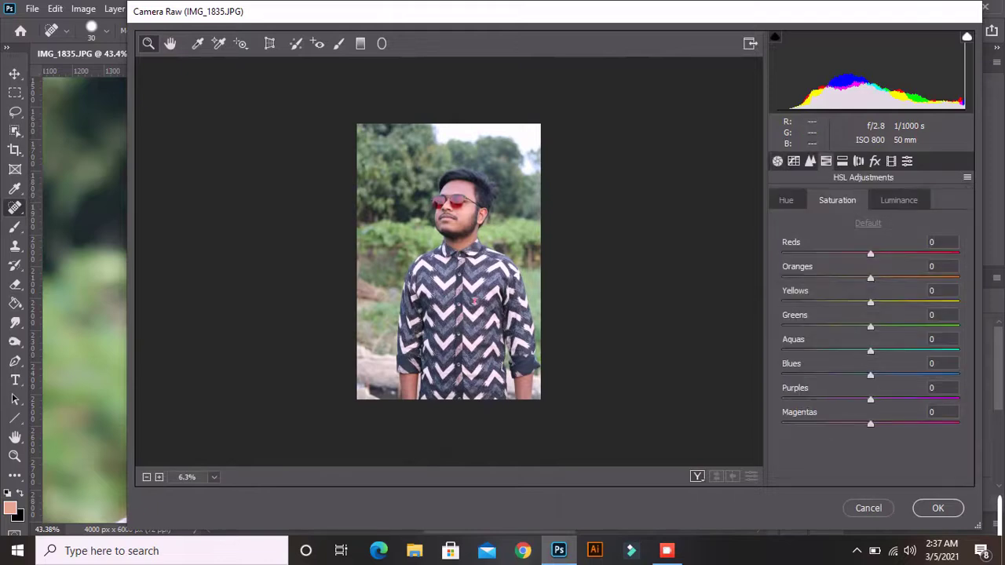
{"action": "left_click", "coordinate": [939, 315]}
{"action": "type", "text": "100"}
{"action": "key", "text": "Return"}
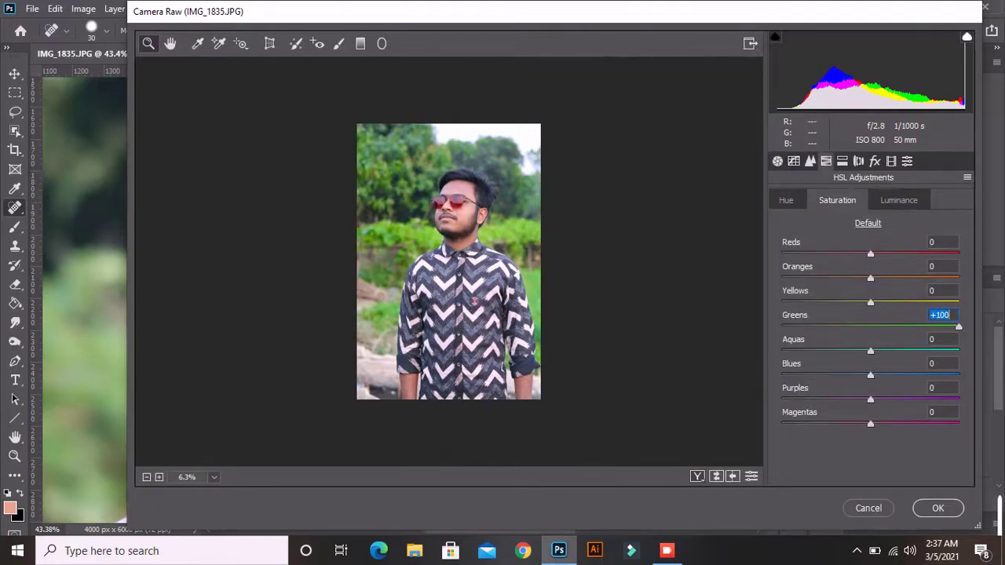
{"action": "left_click", "coordinate": [939, 291]}
{"action": "type", "text": "-100"}
{"action": "key", "text": "Return"}
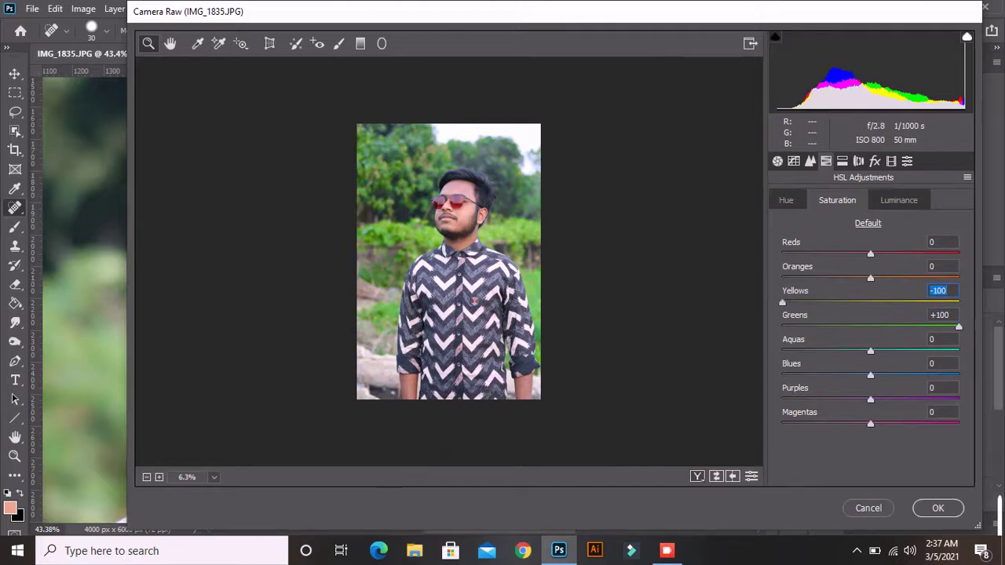
Shift the Greens hue to −94 to turn the foliage golden-yellow.
{"action": "left_click", "coordinate": [786, 200]}
{"action": "left_click", "coordinate": [940, 315]}
{"action": "type", "text": "100"}
{"action": "key", "text": "Return"}
{"action": "key", "text": "Down"}
{"action": "key", "text": "Down"}
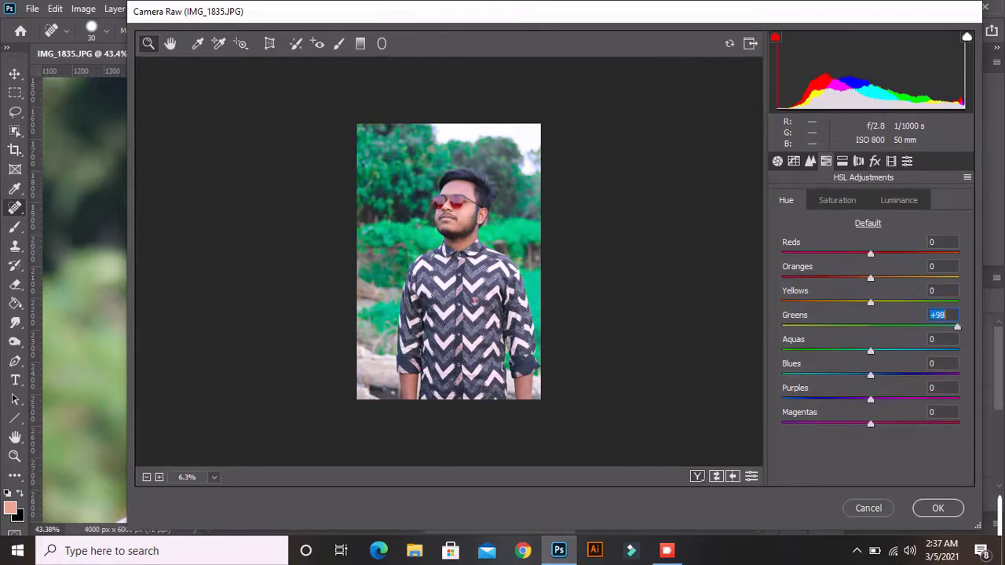
{"action": "key", "text": "shift+Down"}
{"action": "key", "text": "shift+Down"}
{"action": "key", "text": "shift+Down"}
{"action": "key", "text": "shift+Down"}
{"action": "key", "text": "shift+Down"}
{"action": "key", "text": "shift+Down"}
{"action": "key", "text": "shift+Down"}
{"action": "key", "text": "shift+Down"}
{"action": "key", "text": "shift+Down"}
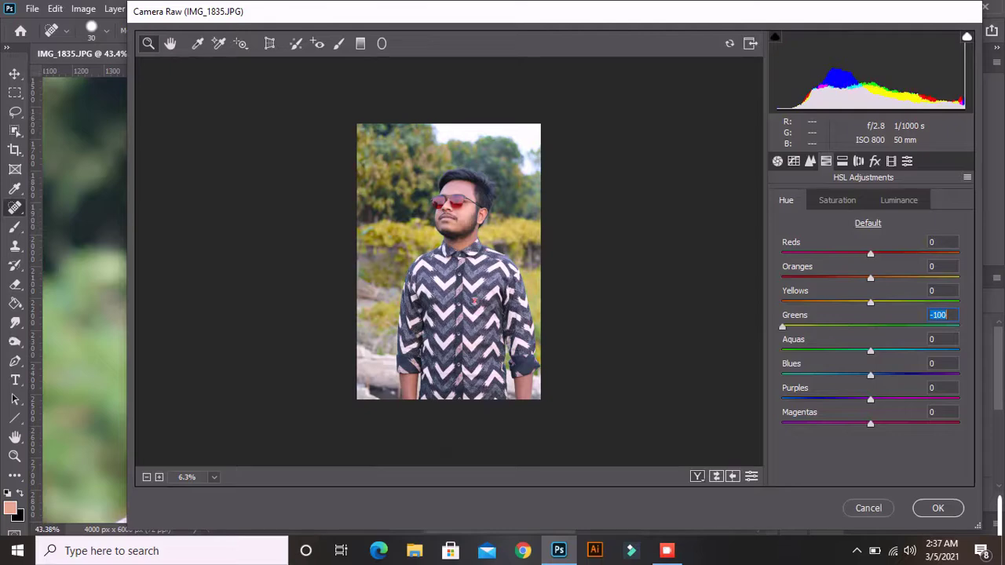
{"action": "key", "text": "Up"}
{"action": "key", "text": "Up"}
{"action": "key", "text": "Up"}
{"action": "key", "text": "Up"}
{"action": "key", "text": "Up"}
{"action": "key", "text": "Up"}
{"action": "key", "text": "ctrl+equal"}
{"action": "key", "text": "ctrl+equal"}
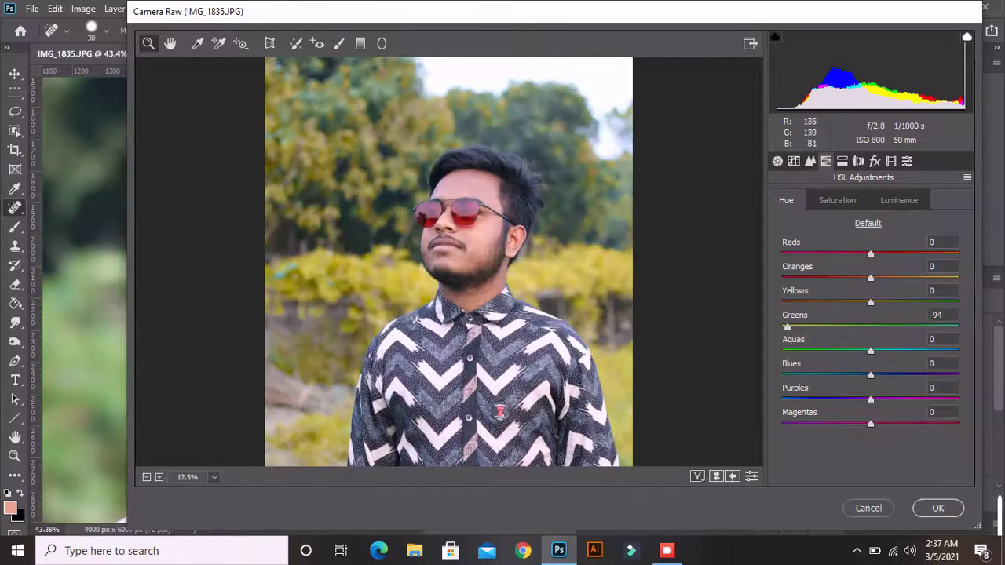
{"action": "left_click_drag", "start_coordinate": [471, 182], "coordinate": [534, 182]}
Lower the Oranges saturation to −28.
{"action": "key", "text": "ctrl+alt+shift+s"}
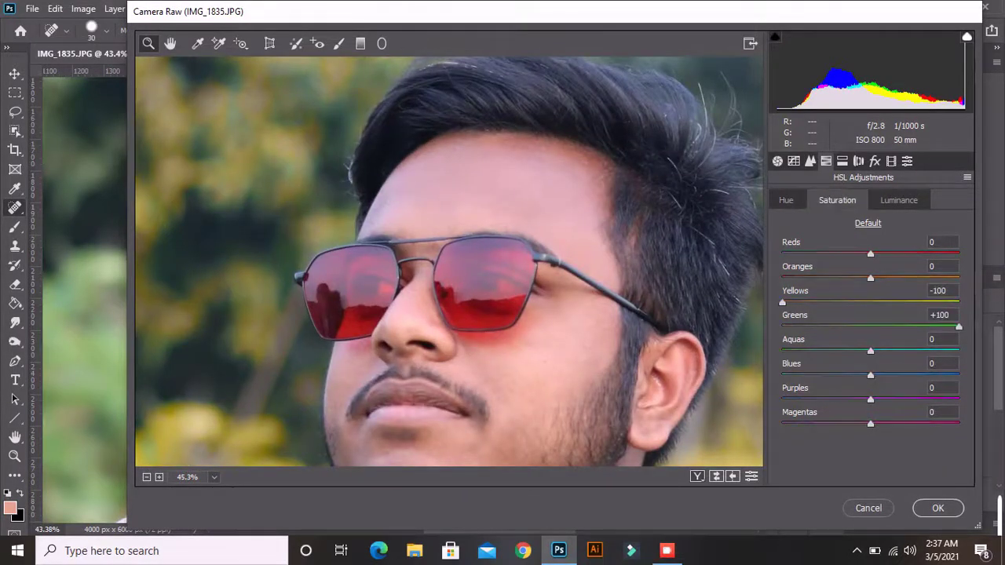
{"action": "left_click", "coordinate": [939, 266]}
{"action": "type", "text": "-28"}
{"action": "key", "text": "Return"}
Raise the Oranges luminance to +13.
{"action": "key", "text": "ctrl+alt+shift+l"}
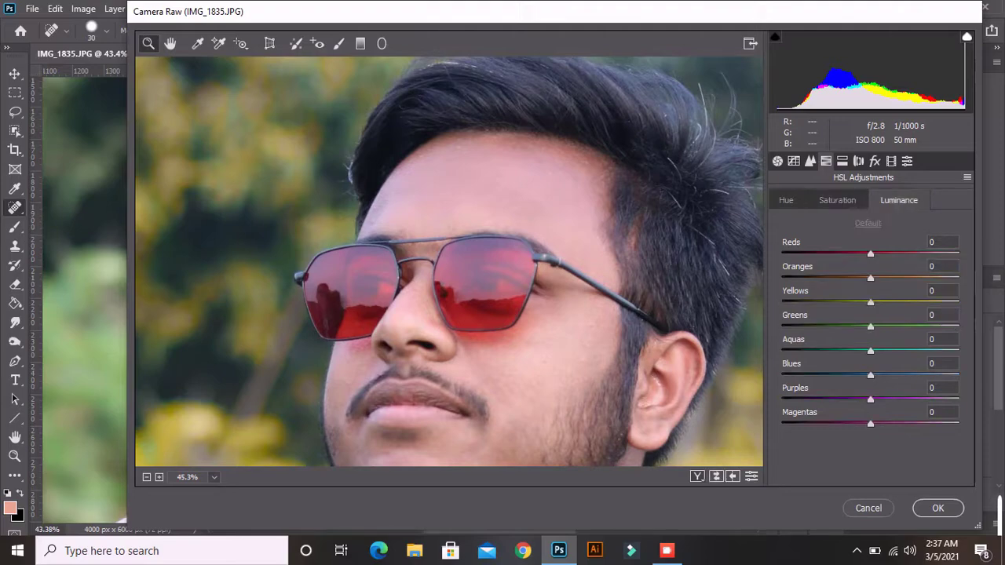
{"action": "left_click", "coordinate": [938, 266]}
{"action": "type", "text": "21"}
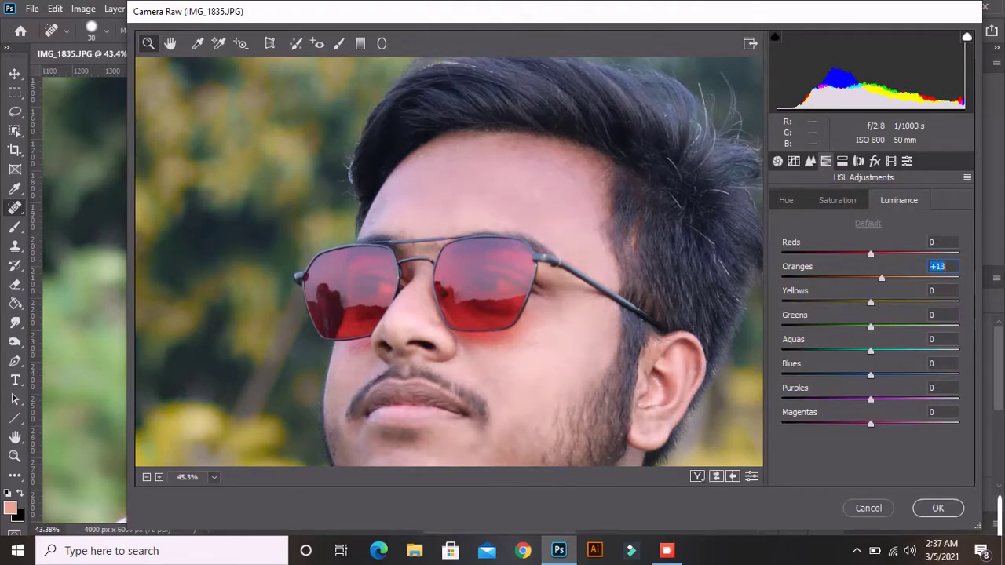
{"action": "key", "text": "Return"}
{"action": "scroll", "coordinate": [448, 263], "scroll_direction": "down", "scroll_amount": 5}
{"action": "scroll", "coordinate": [442, 314], "scroll_direction": "up", "scroll_amount": 1}
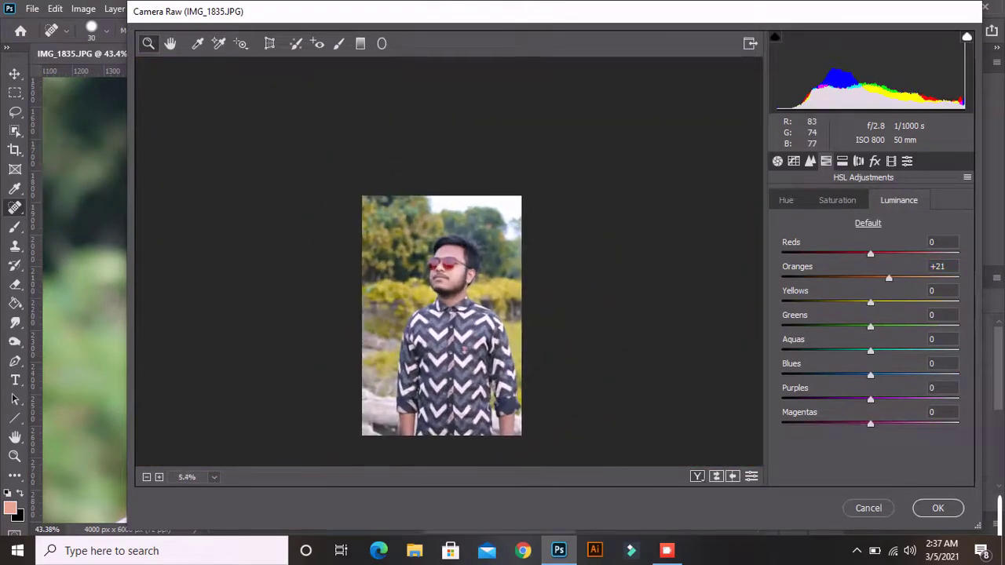
{"action": "left_click", "coordinate": [939, 266]}
{"action": "type", "text": "12"}
{"action": "key", "text": "Return"}
{"action": "key", "text": "Up"}
{"action": "key", "text": "ctrl+alt+1"}
With the whole photo in view, raise texture, clarity and dehaze in the Basic panel.
{"action": "scroll", "coordinate": [868, 338], "scroll_direction": "down", "scroll_amount": 2}
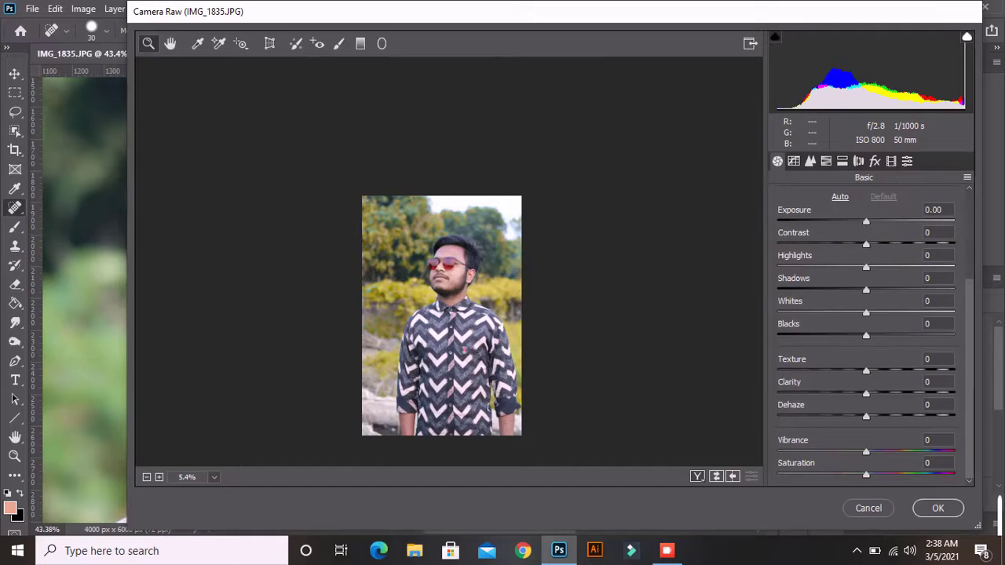
{"action": "scroll", "coordinate": [436, 252], "scroll_direction": "up", "scroll_amount": 5}
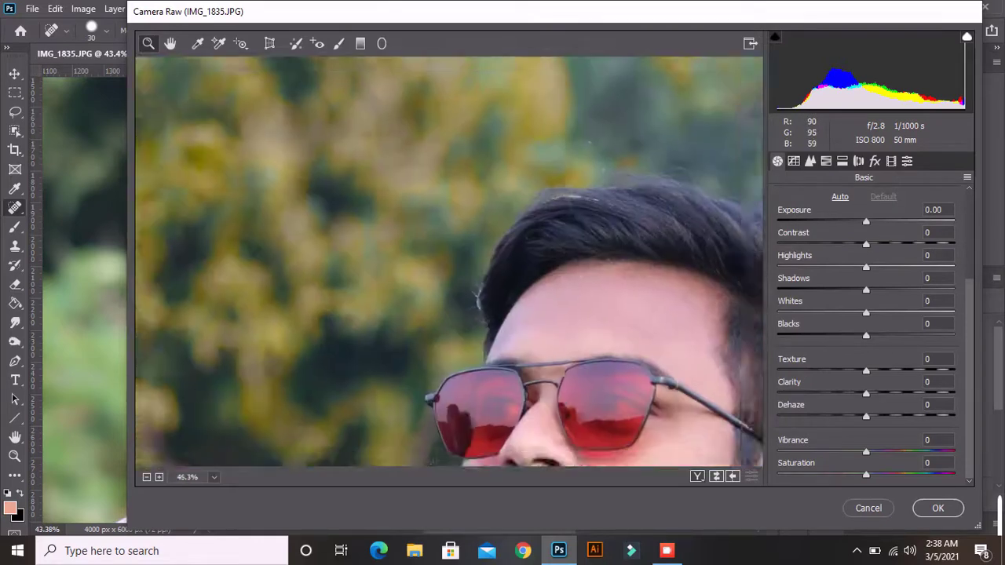
{"action": "scroll", "coordinate": [436, 251], "scroll_direction": "down", "scroll_amount": 6}
{"action": "key", "text": "ctrl+0"}
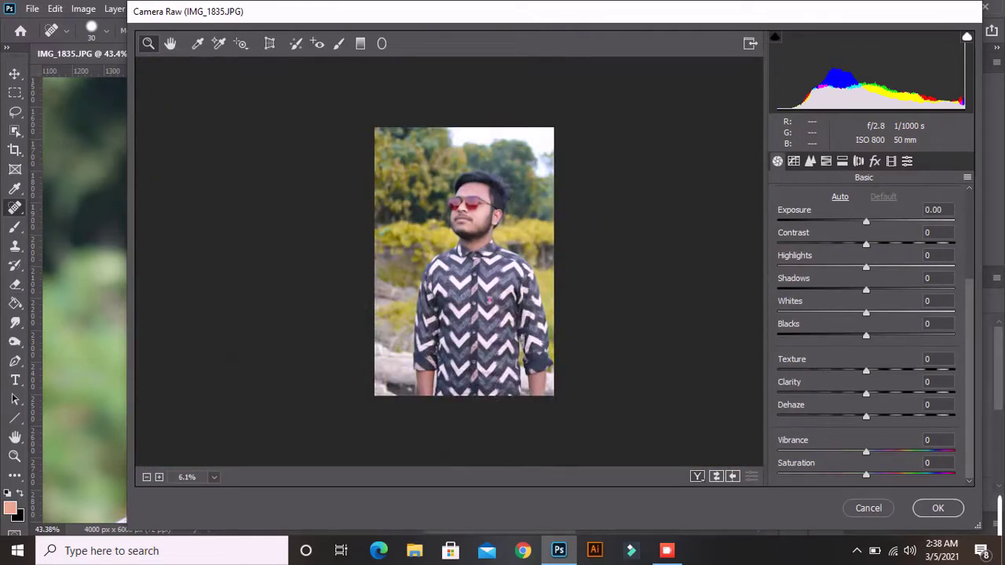
{"action": "mouse_move", "coordinate": [866, 393]}
{"action": "left_mouse_down"}
{"action": "mouse_move", "coordinate": [910, 393]}
{"action": "mouse_move", "coordinate": [885, 370]}
{"action": "left_mouse_up"}
{"action": "left_click_drag", "start_coordinate": [866, 416], "coordinate": [892, 416]}
Set luminance noise reduction to 21 in the Detail panel.
{"action": "scroll", "coordinate": [451, 192], "scroll_direction": "up", "scroll_amount": 3}
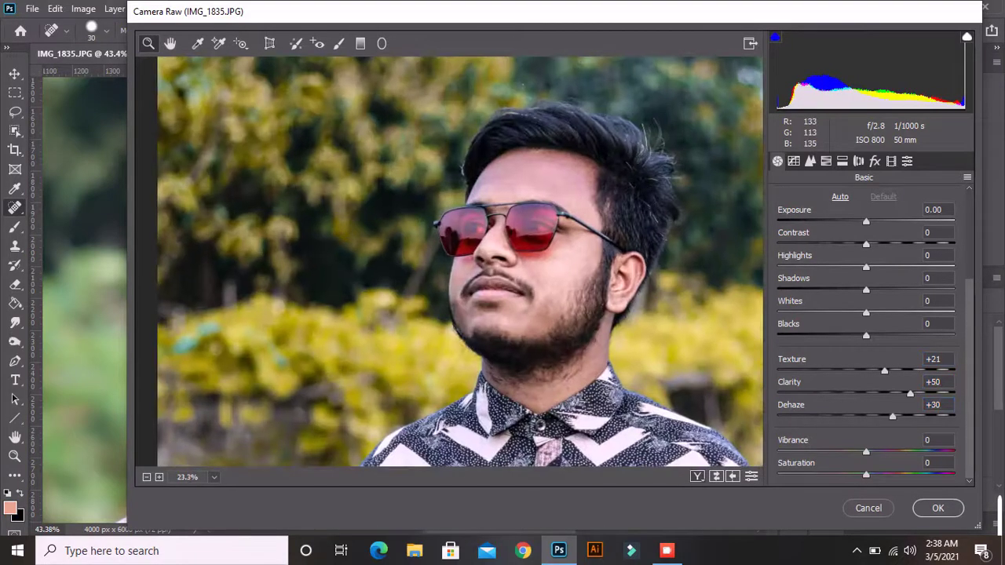
{"action": "scroll", "coordinate": [450, 192], "scroll_direction": "up", "scroll_amount": 2}
{"action": "scroll", "coordinate": [483, 262], "scroll_direction": "down", "scroll_amount": 1}
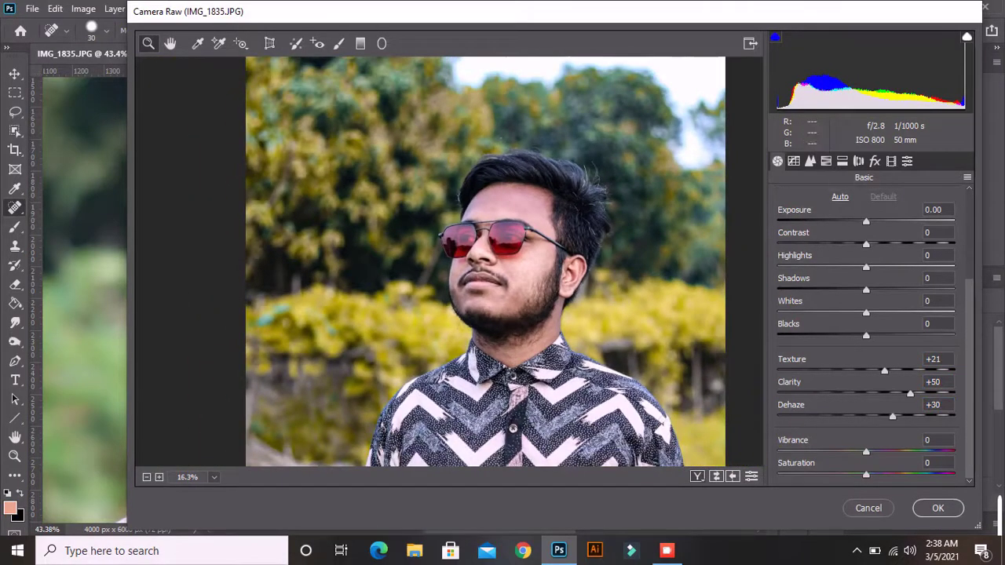
{"action": "left_click", "coordinate": [811, 161]}
{"action": "left_click_drag", "start_coordinate": [778, 344], "coordinate": [815, 344]}
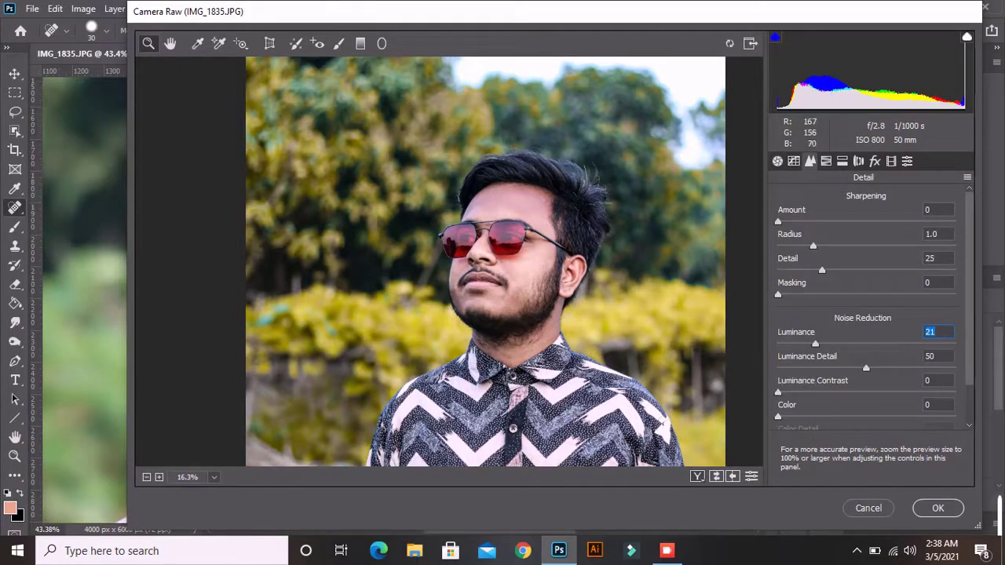
{"action": "scroll", "coordinate": [487, 315], "scroll_direction": "down", "scroll_amount": 3}
{"action": "scroll", "coordinate": [479, 235], "scroll_direction": "up", "scroll_amount": 2}
{"action": "scroll", "coordinate": [479, 236], "scroll_direction": "up", "scroll_amount": 3}
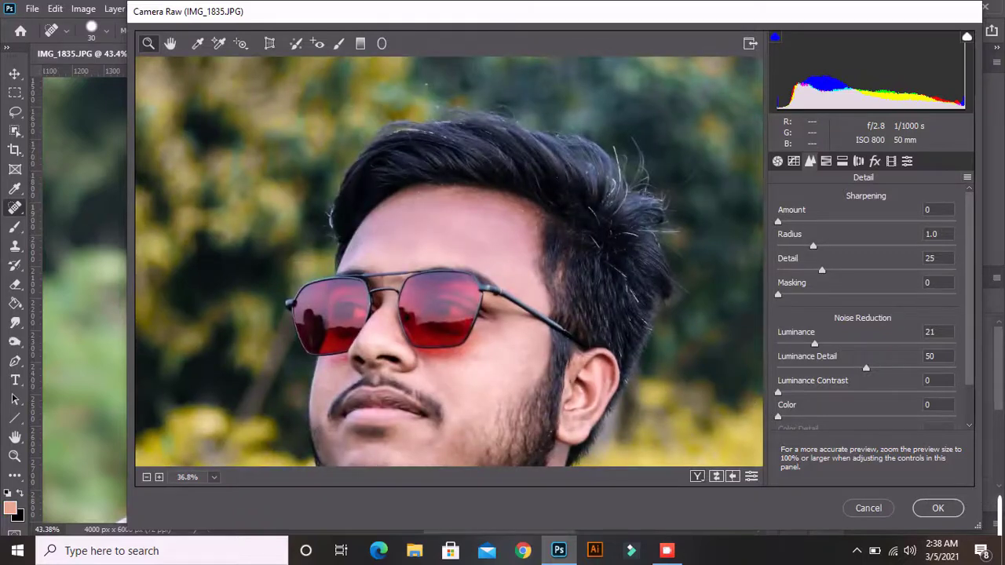
Fine-tune Clarity to +56 and Dehaze to +37, then apply the Camera Raw adjustments.
{"action": "key", "text": "ctrl+alt+1"}
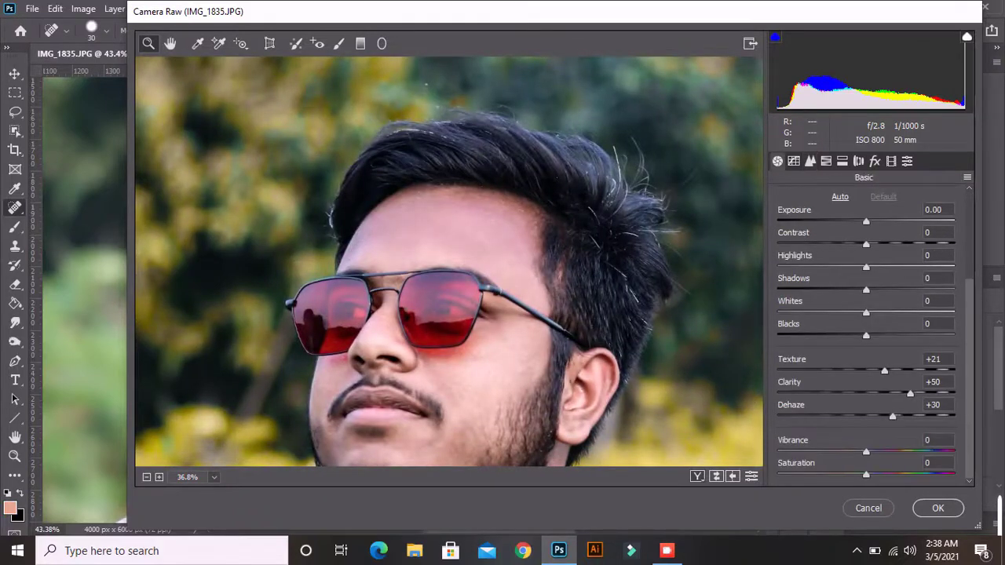
{"action": "left_click", "coordinate": [933, 382]}
{"action": "key", "text": "Up"}
{"action": "key", "text": "Up"}
{"action": "key", "text": "Up"}
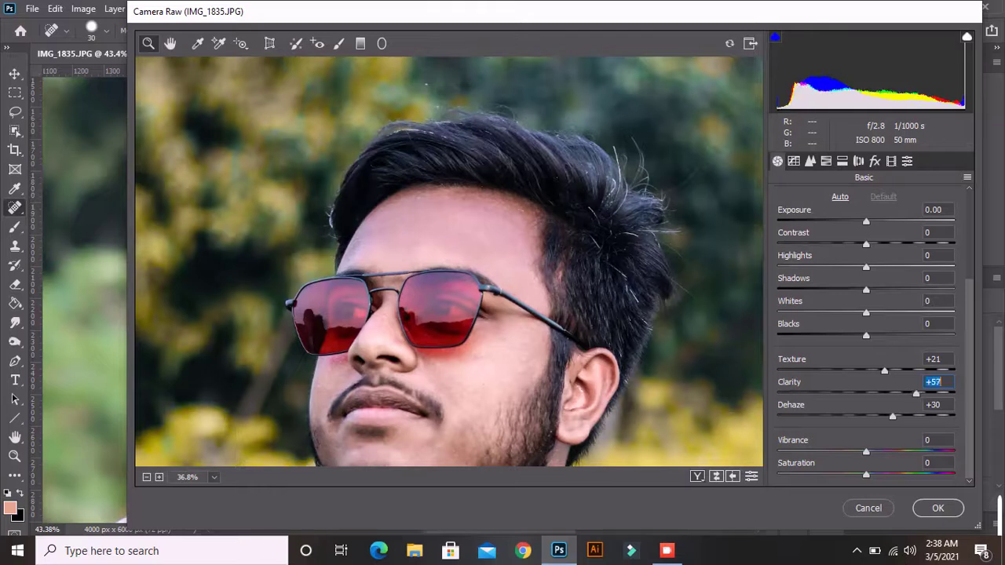
{"action": "key", "text": "Tab"}
{"action": "key", "text": "Up"}
{"action": "key", "text": "Up"}
{"action": "key", "text": "Up"}
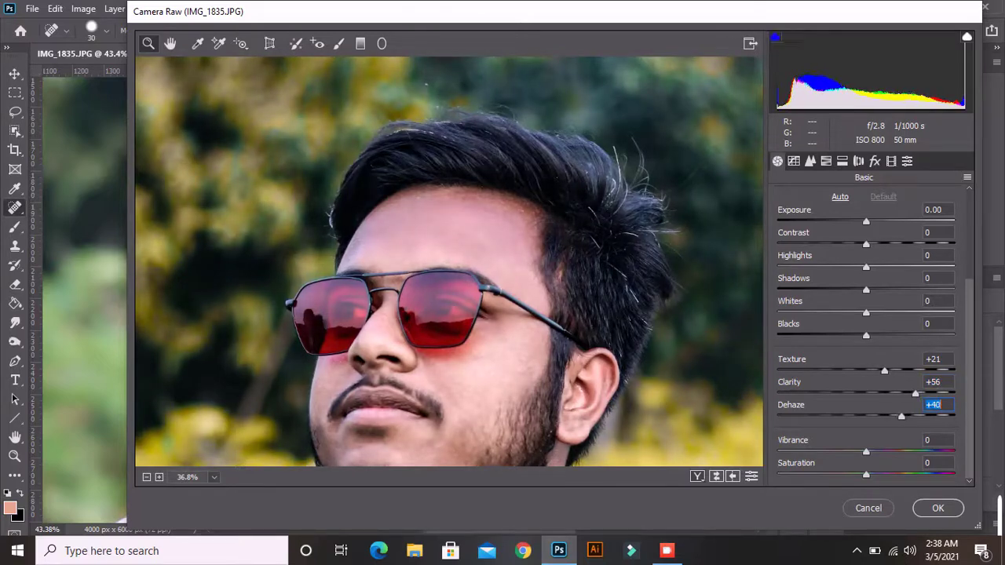
{"action": "key", "text": "Up"}
{"action": "key", "text": "Up"}
{"action": "key", "text": "Up"}
{"action": "key", "text": "shift+Tab"}
{"action": "key", "text": "shift+Tab"}
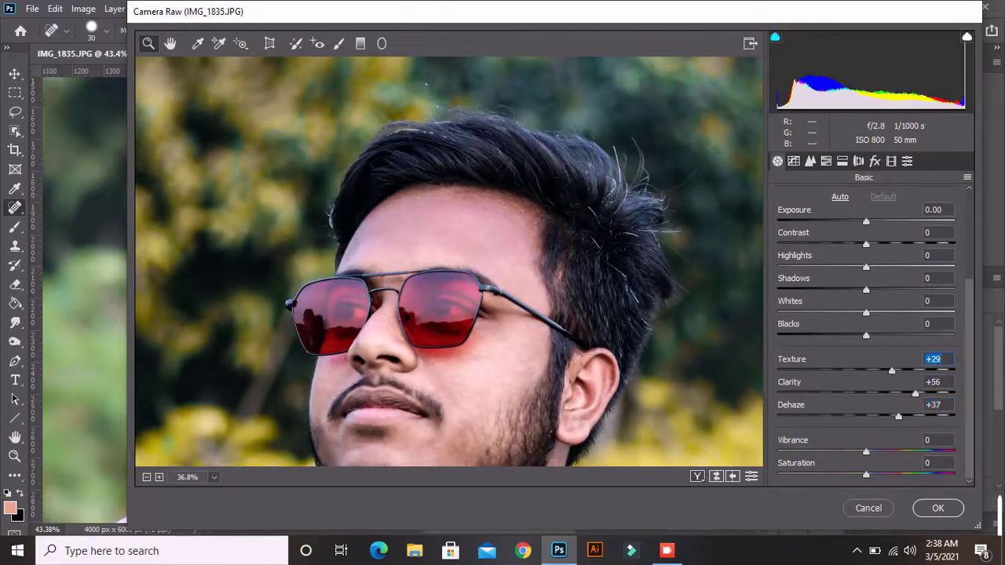
{"action": "key", "text": "Return"}
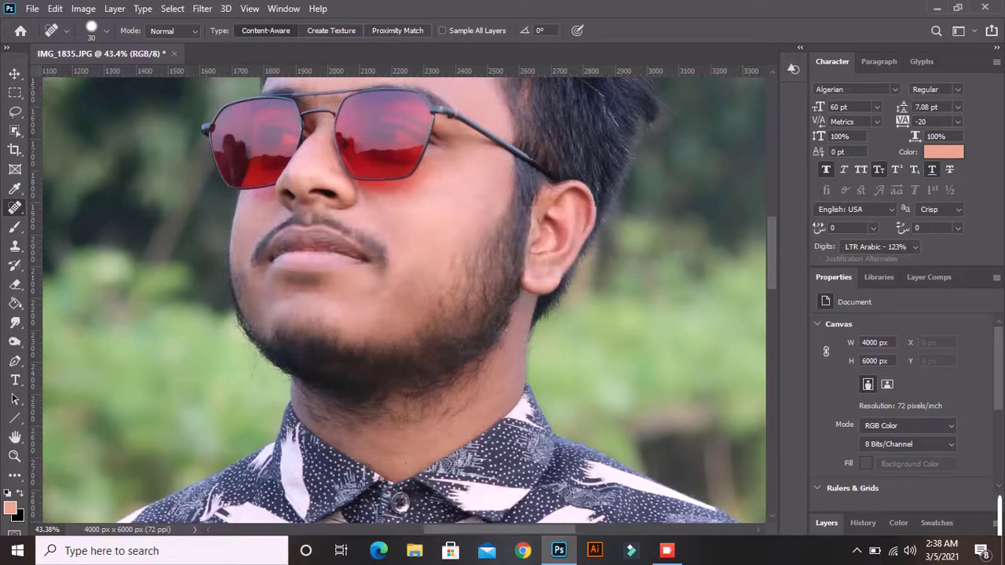
Select the Mixer Brush with white as the painting colour and a 175 brush size.
{"action": "scroll", "coordinate": [298, 299], "scroll_direction": "up", "scroll_amount": 3}
{"action": "scroll", "coordinate": [365, 298], "scroll_direction": "up", "scroll_amount": 3}
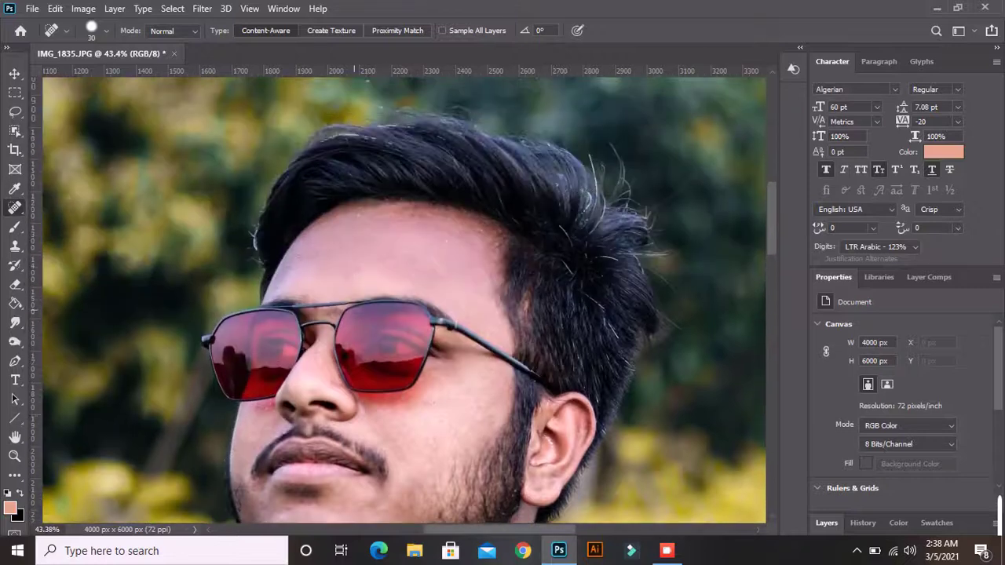
{"action": "left_click", "coordinate": [14, 227]}
{"action": "right_click", "coordinate": [15, 227]}
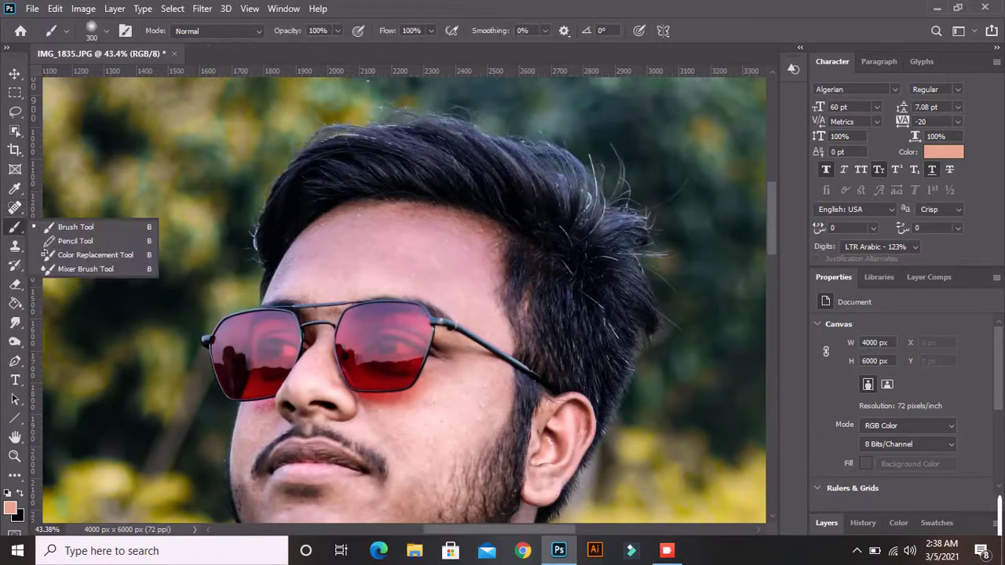
{"action": "left_click", "coordinate": [63, 269]}
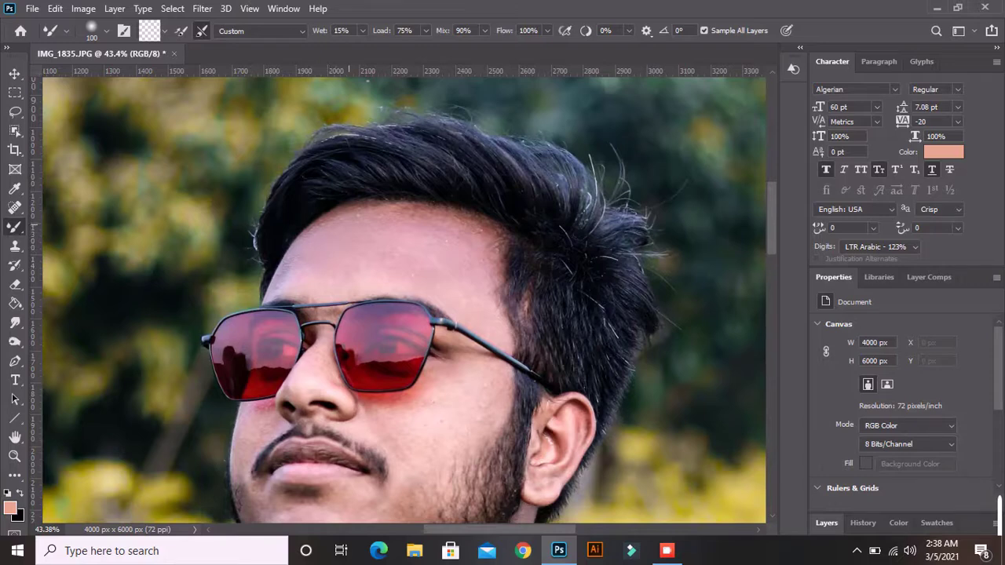
{"action": "key", "text": "d"}
{"action": "key", "text": "x"}
{"action": "scroll", "coordinate": [361, 245], "scroll_direction": "up", "scroll_amount": 1}
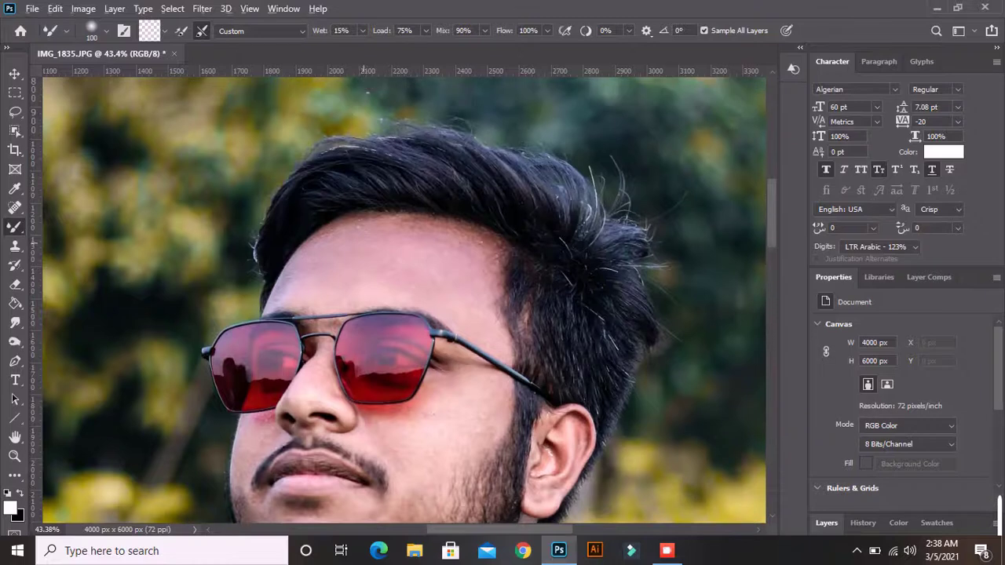
{"action": "scroll", "coordinate": [361, 245], "scroll_direction": "up", "scroll_amount": 3}
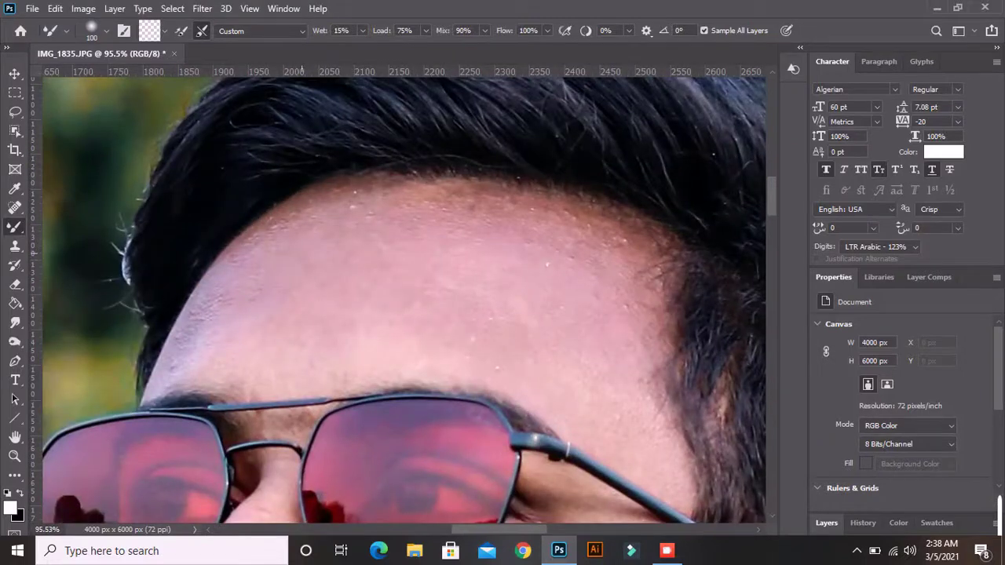
{"action": "key", "text": "bracketright"}
{"action": "key", "text": "bracketright"}
{"action": "key", "text": "bracketright"}
Smooth and brighten the forehead, left temple and skin above the right glasses hinge.
{"action": "mouse_move", "coordinate": [282, 206]}
{"action": "left_mouse_down"}
{"action": "mouse_move", "coordinate": [436, 193]}
{"action": "mouse_move", "coordinate": [581, 354]}
{"action": "mouse_move", "coordinate": [355, 346]}
{"action": "left_mouse_up"}
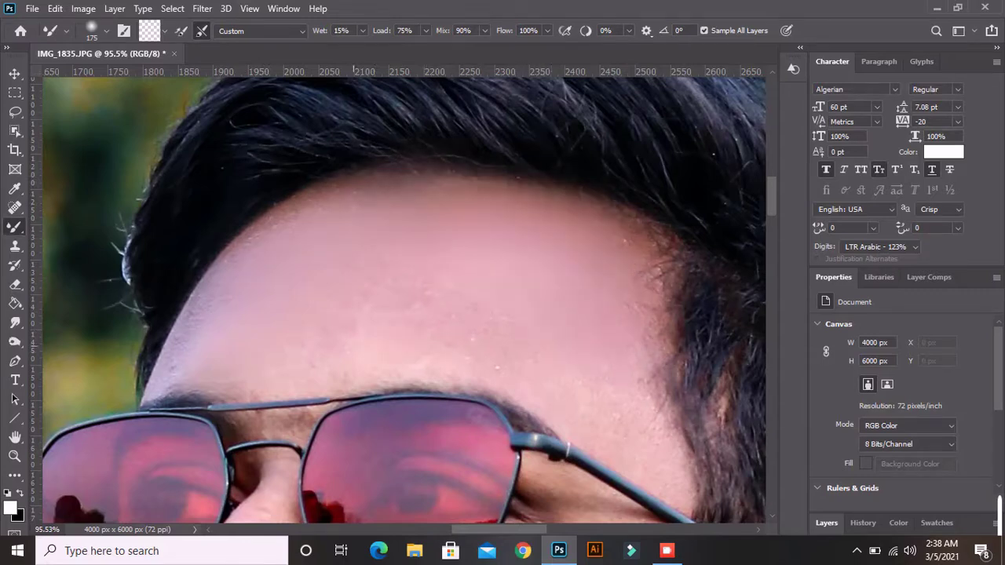
{"action": "left_click_drag", "start_coordinate": [181, 307], "coordinate": [251, 235]}
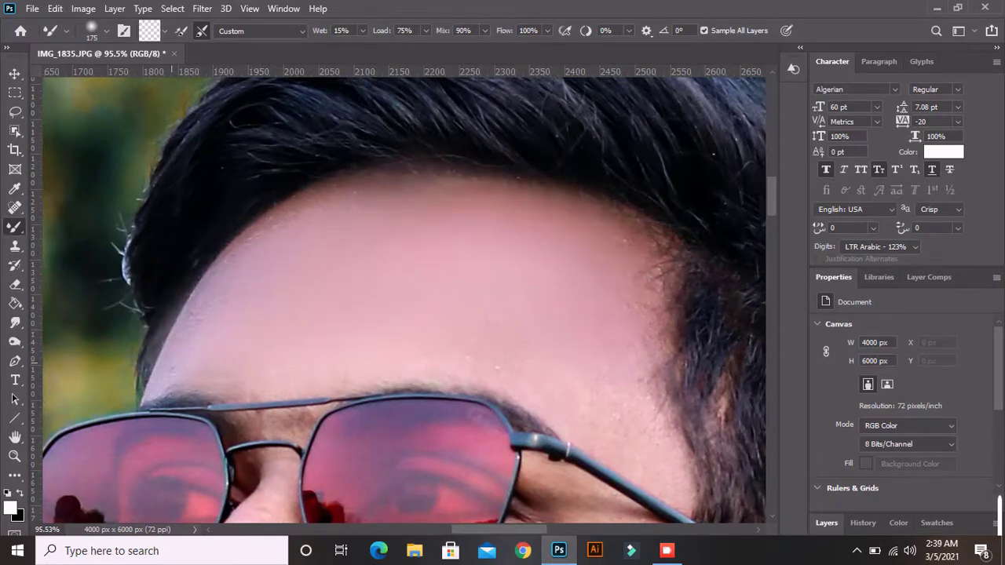
{"action": "left_click_drag", "start_coordinate": [328, 196], "coordinate": [408, 172]}
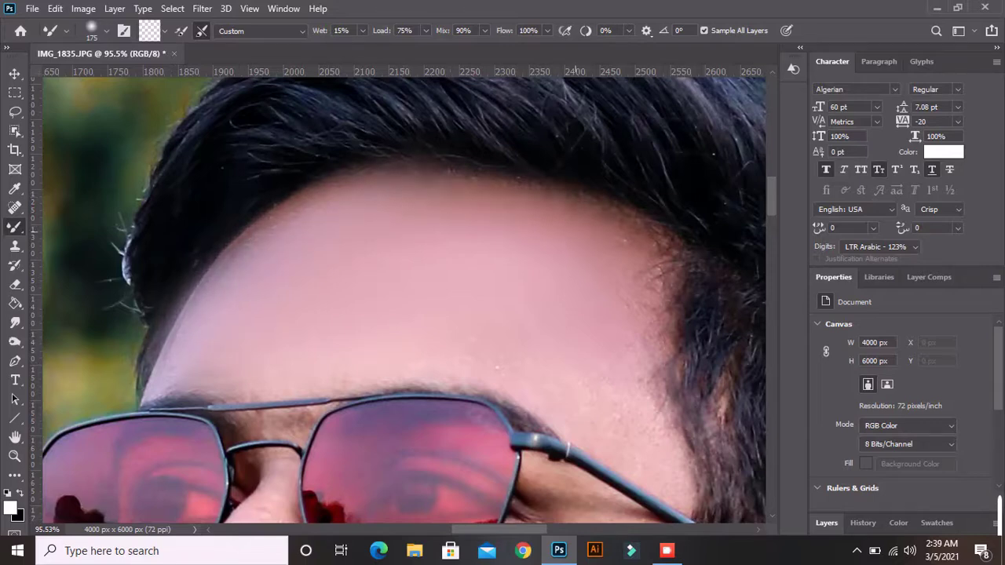
{"action": "left_click_drag", "start_coordinate": [614, 464], "coordinate": [404, 389]}
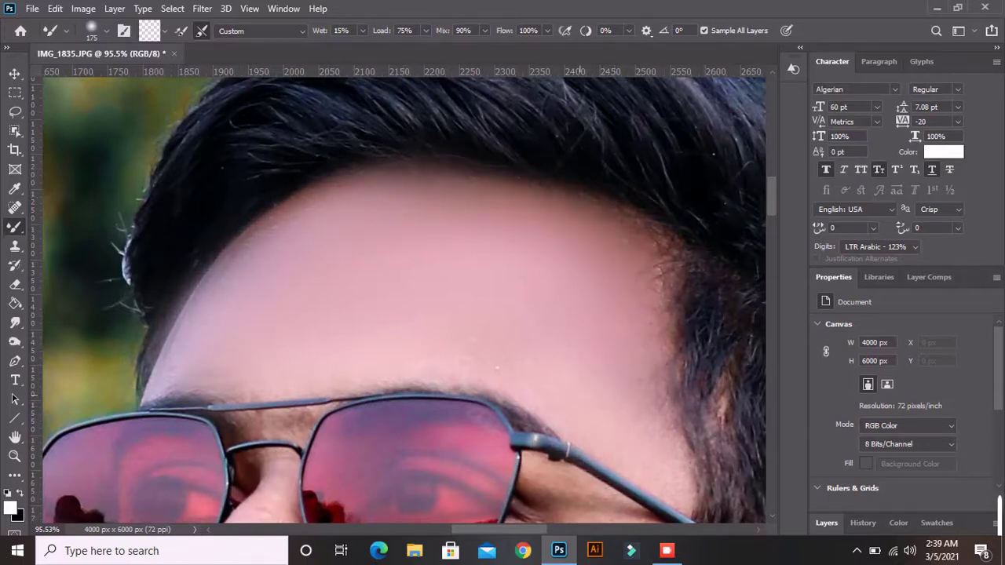
{"action": "scroll", "coordinate": [471, 299], "scroll_direction": "down", "scroll_amount": 2}
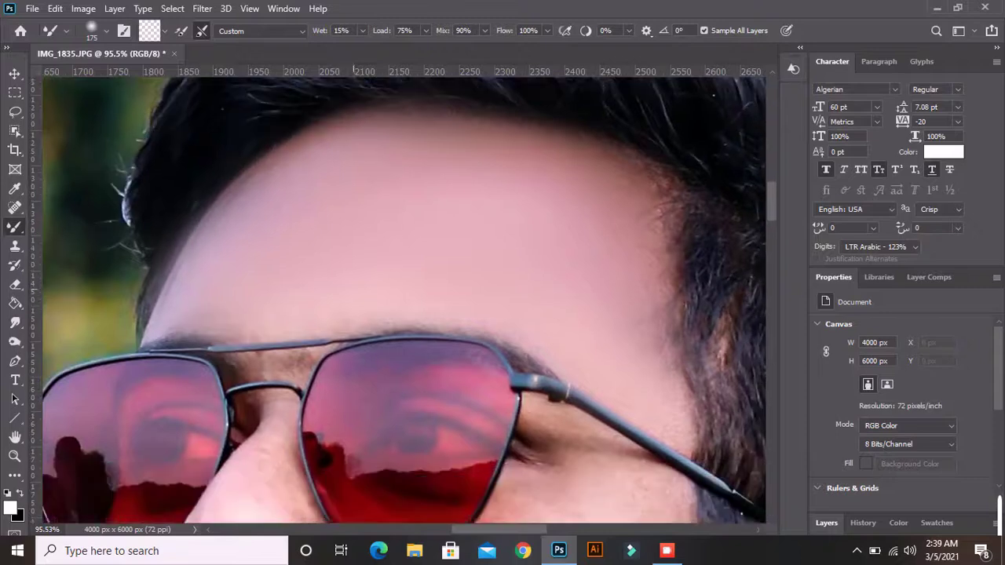
{"action": "scroll", "coordinate": [471, 299], "scroll_direction": "down", "scroll_amount": 5}
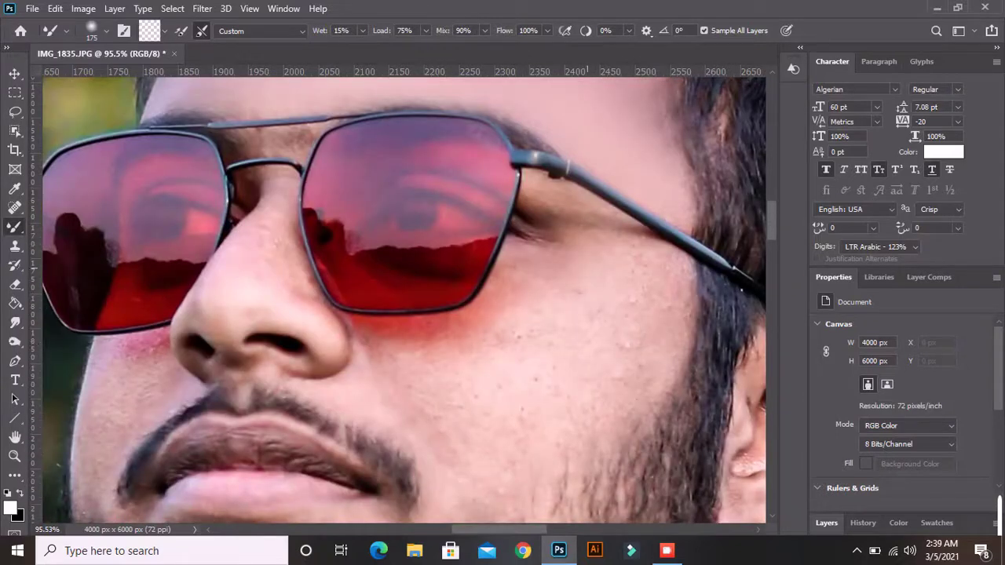
Smooth the cheek below the glasses and the chin, removing dark specks.
{"action": "mouse_move", "coordinate": [471, 338]}
{"action": "left_mouse_down"}
{"action": "mouse_move", "coordinate": [428, 346]}
{"action": "mouse_move", "coordinate": [417, 361]}
{"action": "left_mouse_up"}
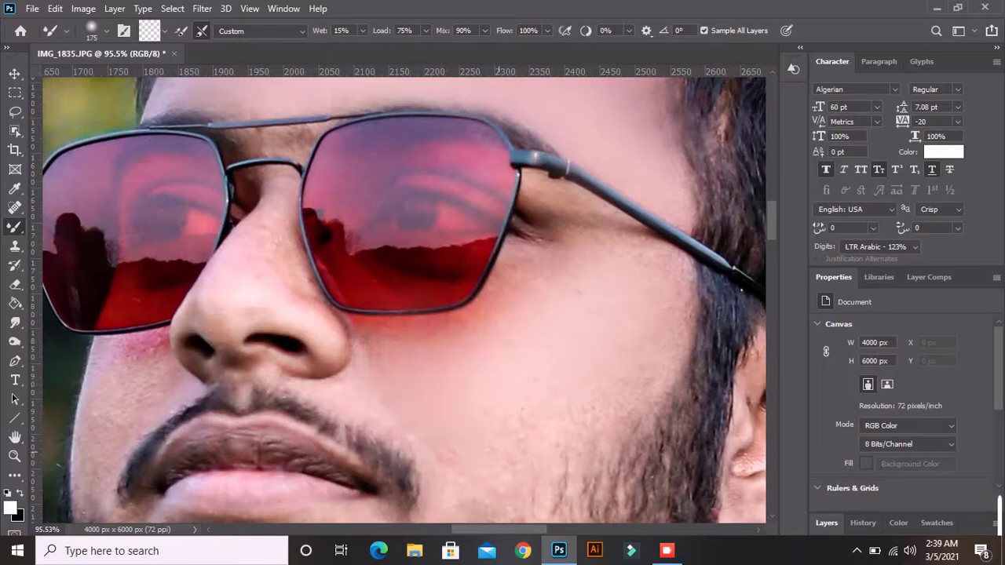
{"action": "left_click_drag", "start_coordinate": [617, 236], "coordinate": [539, 267]}
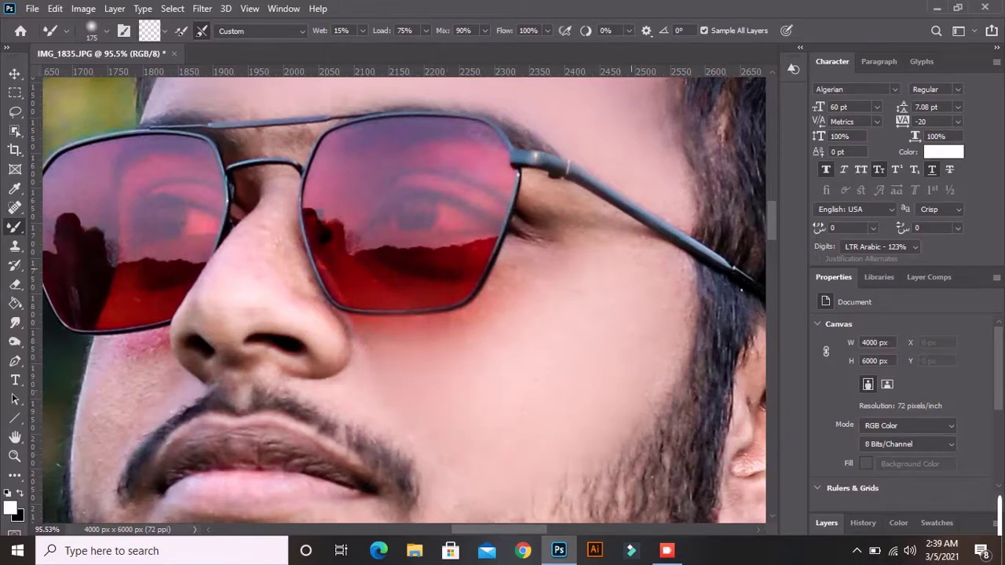
{"action": "scroll", "coordinate": [487, 298], "scroll_direction": "down", "scroll_amount": 1}
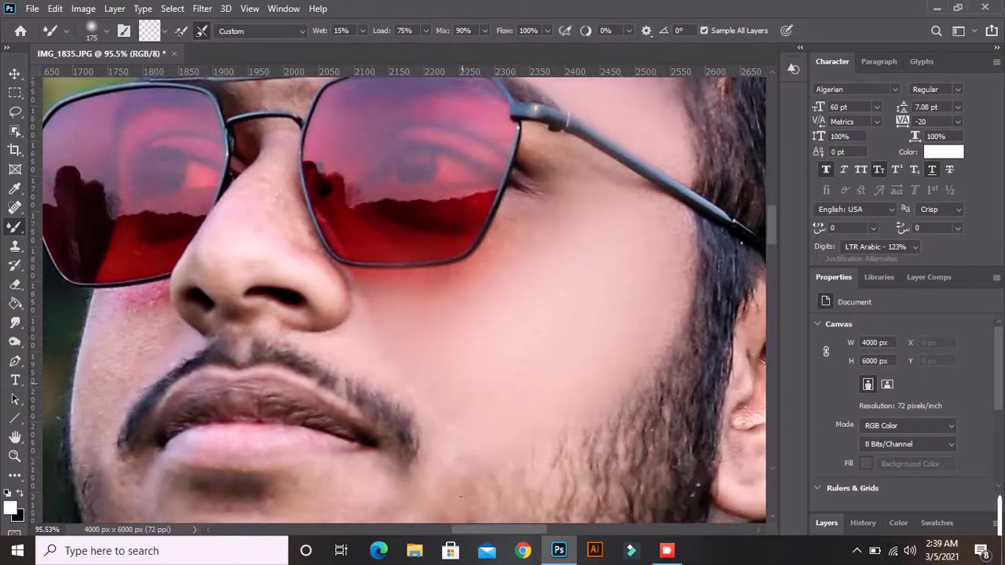
{"action": "scroll", "coordinate": [487, 299], "scroll_direction": "down", "scroll_amount": 2}
{"action": "scroll", "coordinate": [486, 299], "scroll_direction": "down", "scroll_amount": 2}
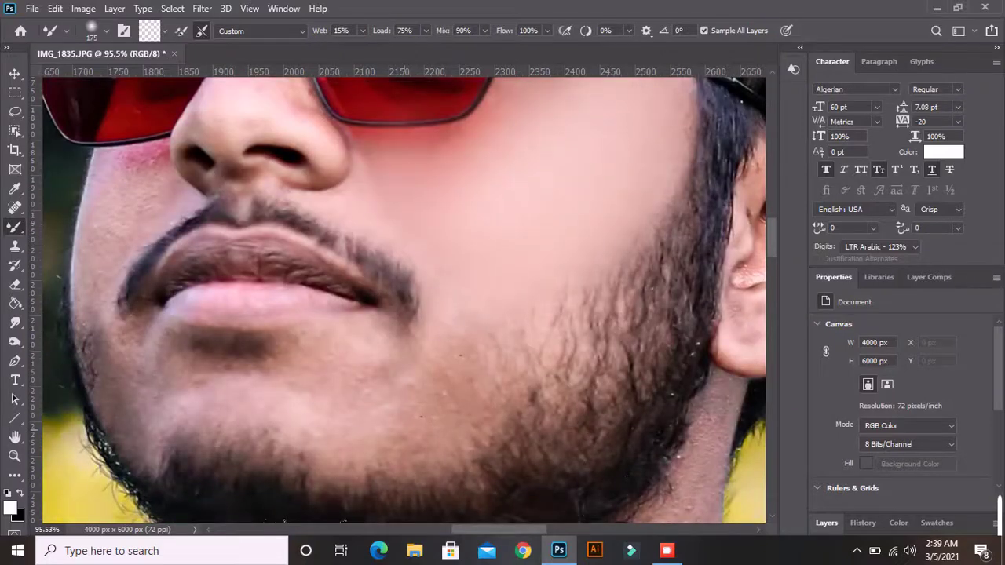
{"action": "left_click_drag", "start_coordinate": [479, 338], "coordinate": [377, 432]}
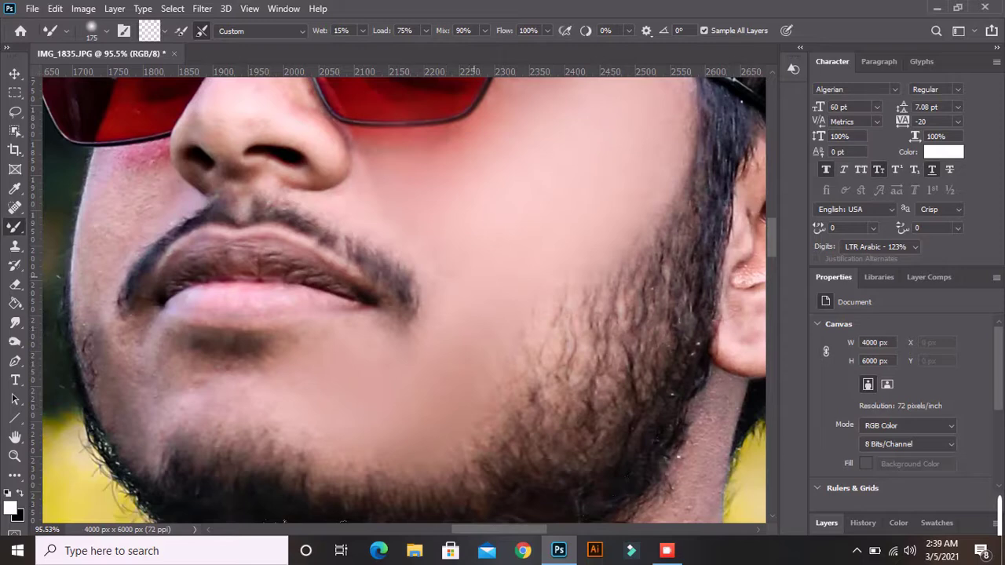
{"action": "scroll", "coordinate": [403, 301], "scroll_direction": "up", "scroll_amount": 3}
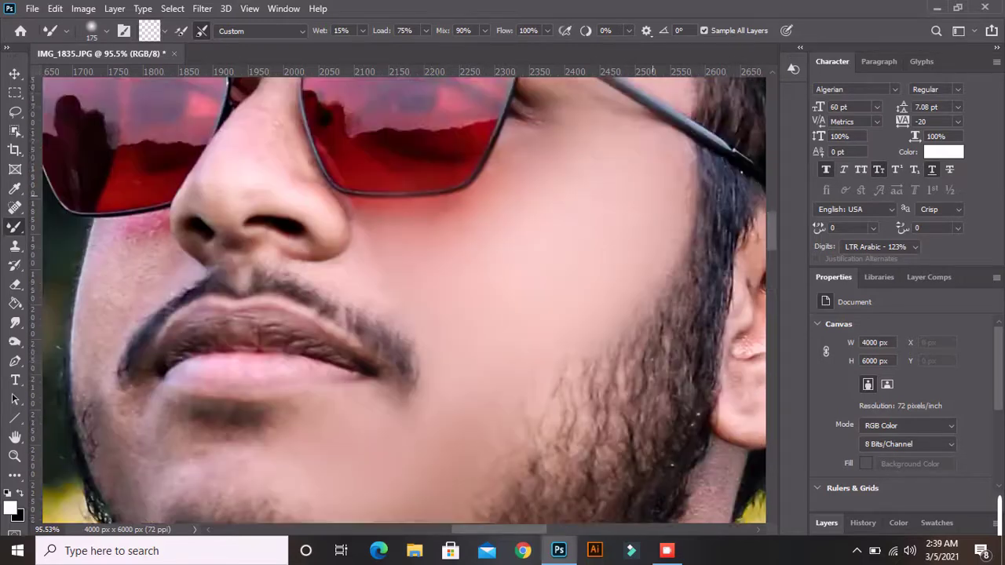
With a 90 brush, blend the left cheek, left jaw, nose bridge and nostrils.
{"action": "key", "text": "bracketleft"}
{"action": "key", "text": "bracketleft"}
{"action": "key", "text": "bracketleft"}
{"action": "key", "text": "bracketleft"}
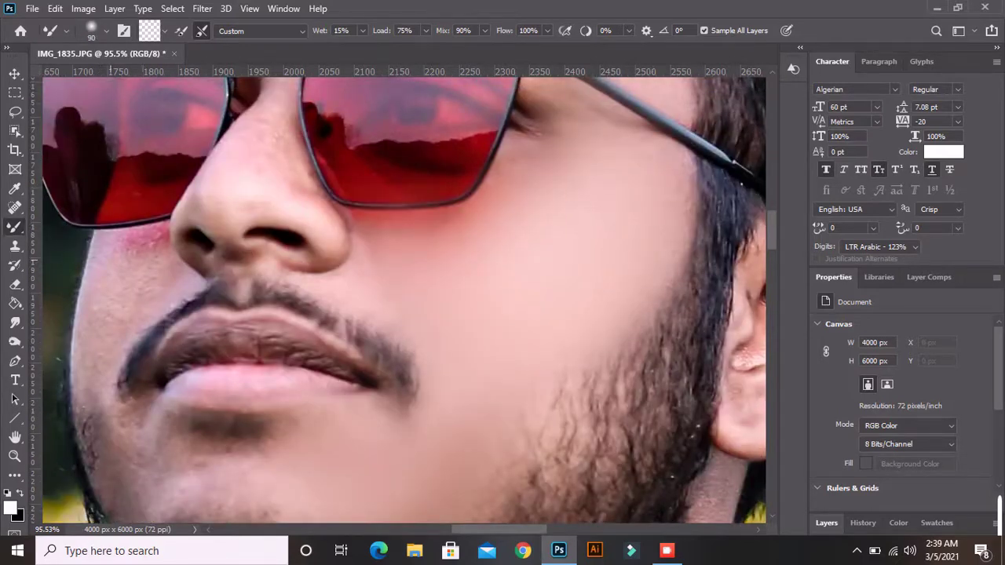
{"action": "left_click_drag", "start_coordinate": [149, 228], "coordinate": [134, 243]}
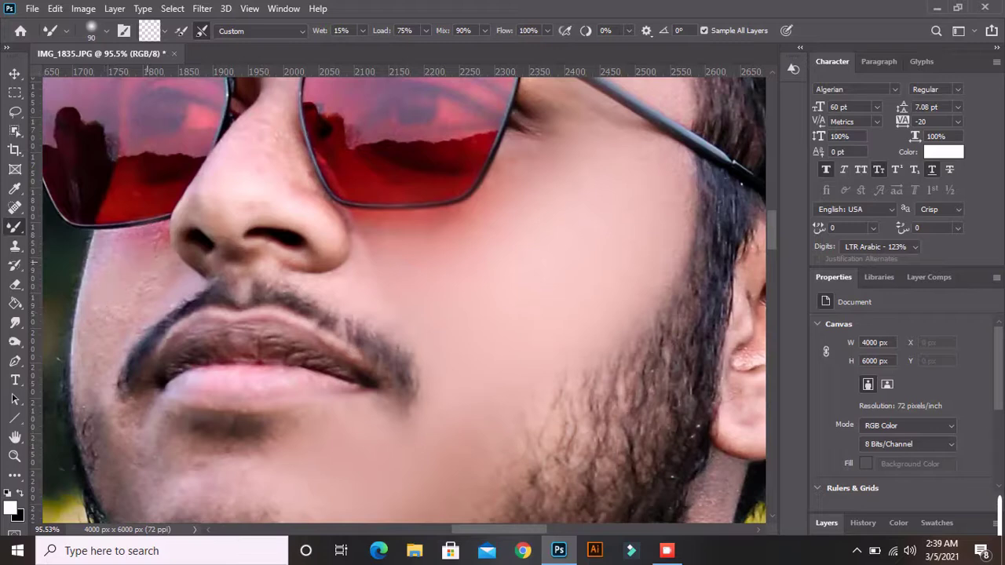
{"action": "mouse_move", "coordinate": [122, 379]}
{"action": "left_mouse_down"}
{"action": "mouse_move", "coordinate": [94, 440]}
{"action": "mouse_move", "coordinate": [123, 465]}
{"action": "mouse_move", "coordinate": [102, 424]}
{"action": "left_mouse_up"}
{"action": "scroll", "coordinate": [102, 326], "scroll_direction": "down", "scroll_amount": 3}
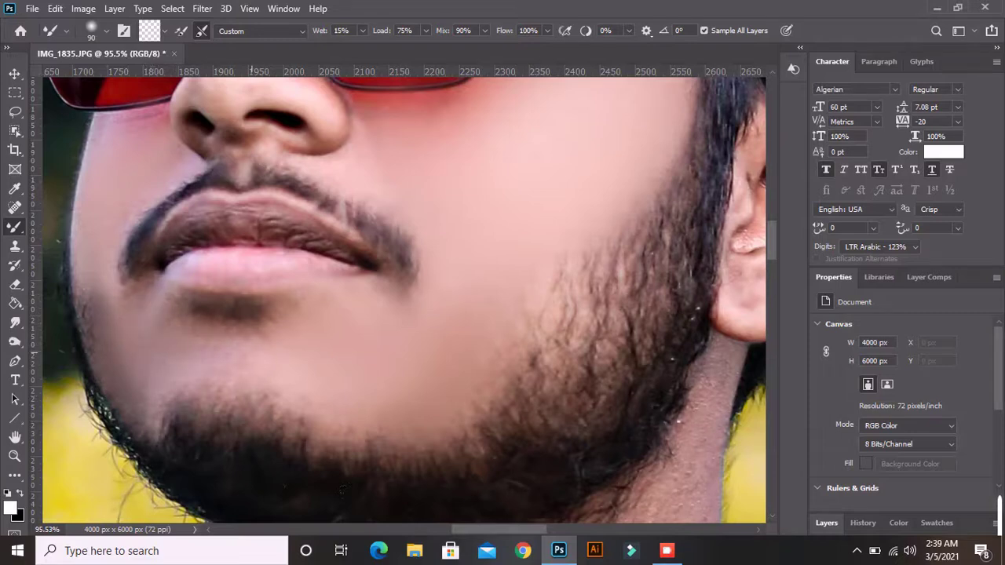
{"action": "scroll", "coordinate": [251, 337], "scroll_direction": "down", "scroll_amount": 3}
{"action": "scroll", "coordinate": [264, 87], "scroll_direction": "up", "scroll_amount": 2}
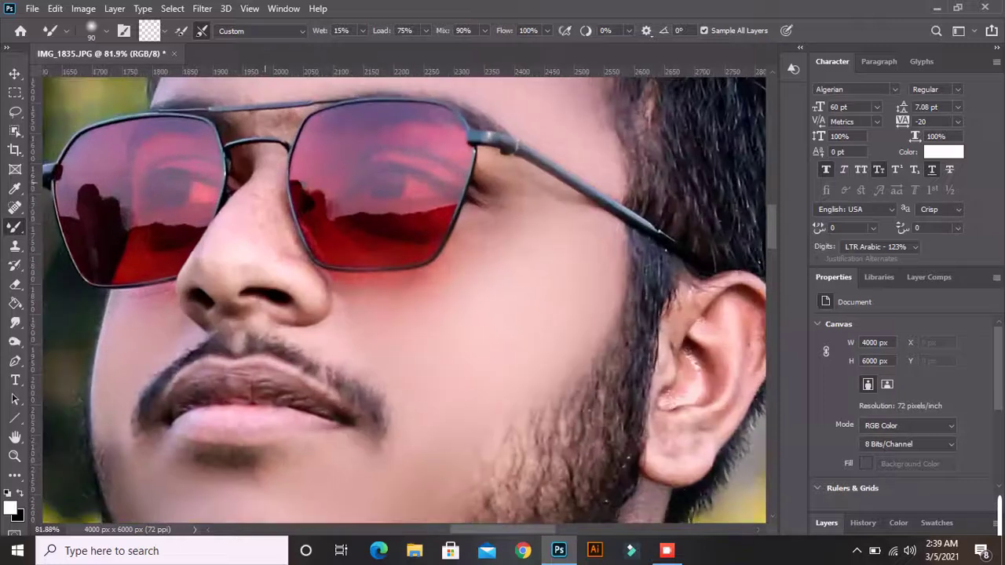
{"action": "left_click_drag", "start_coordinate": [306, 243], "coordinate": [263, 267]}
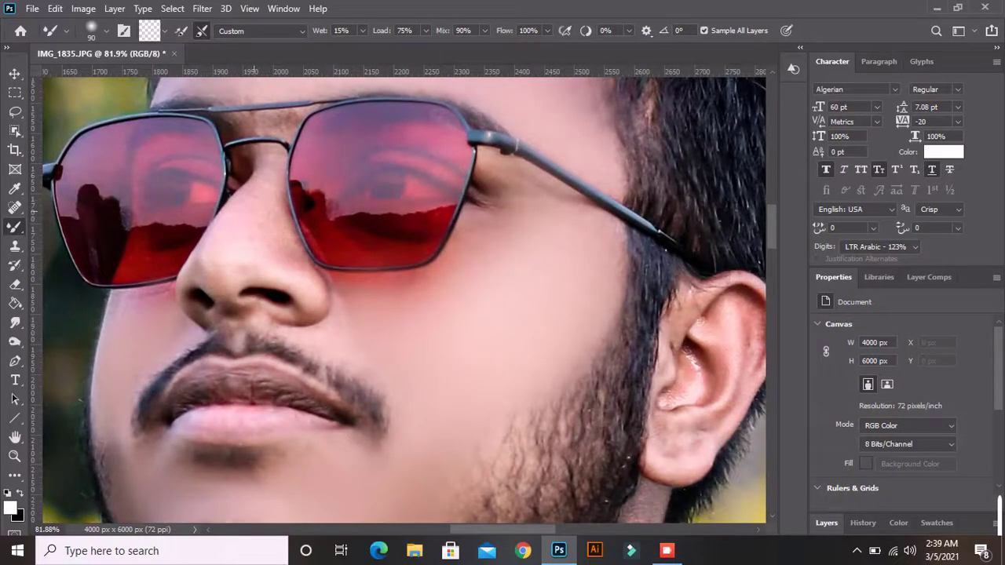
{"action": "mouse_move", "coordinate": [224, 204]}
{"action": "left_mouse_down"}
{"action": "mouse_move", "coordinate": [196, 267]}
{"action": "mouse_move", "coordinate": [195, 247]}
{"action": "left_mouse_up"}
{"action": "mouse_move", "coordinate": [275, 252]}
{"action": "left_mouse_down"}
{"action": "mouse_move", "coordinate": [337, 305]}
{"action": "mouse_move", "coordinate": [346, 295]}
{"action": "left_mouse_up"}
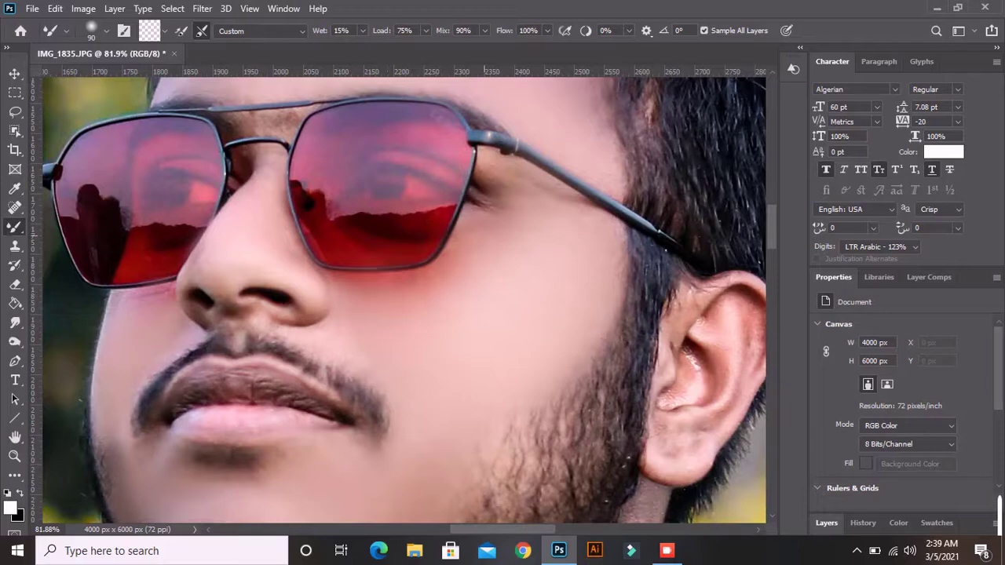
{"action": "scroll", "coordinate": [393, 314], "scroll_direction": "down", "scroll_amount": 3}
Undo the last stroke and smooth the neck skin beneath the beard down to the collar.
{"action": "scroll", "coordinate": [440, 330], "scroll_direction": "up", "scroll_amount": 2}
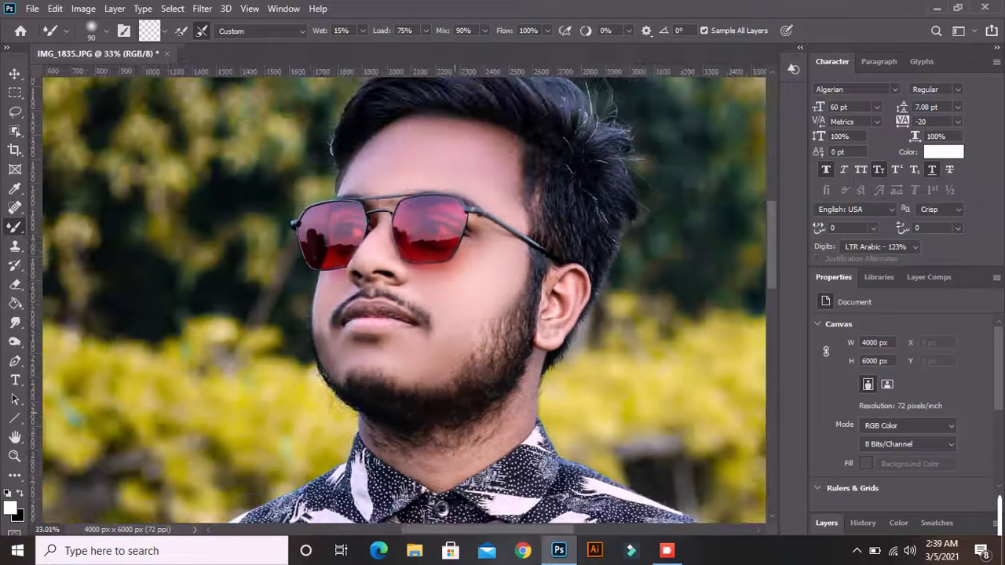
{"action": "scroll", "coordinate": [480, 471], "scroll_direction": "up", "scroll_amount": 2}
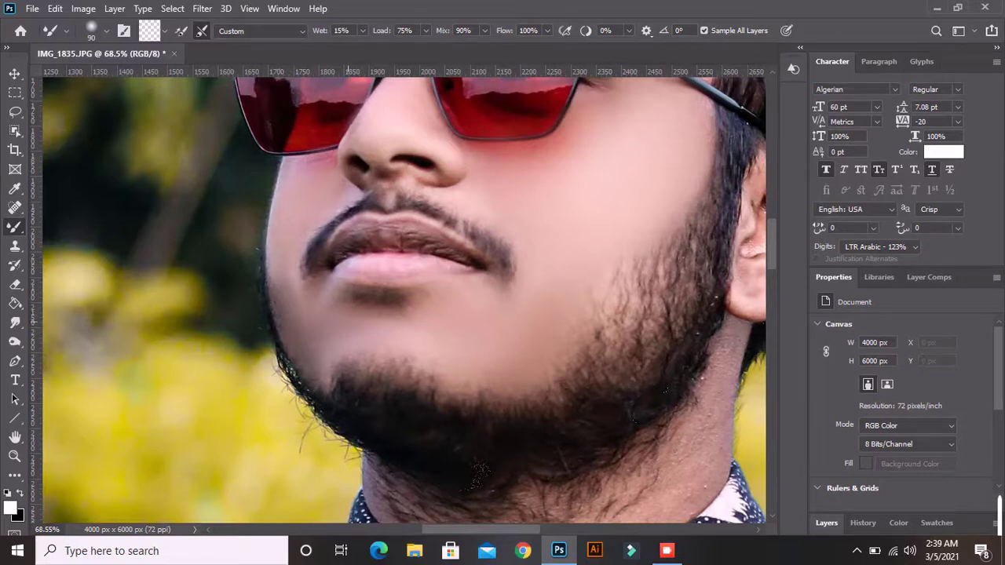
{"action": "scroll", "coordinate": [424, 392], "scroll_direction": "down", "scroll_amount": 2}
{"action": "scroll", "coordinate": [472, 330], "scroll_direction": "down", "scroll_amount": 2}
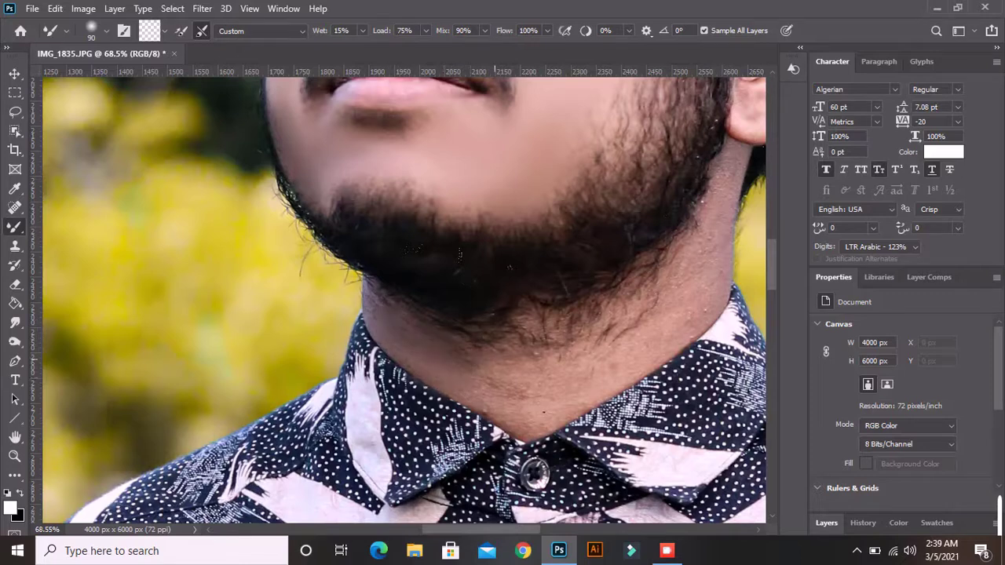
{"action": "key", "text": "ctrl+z"}
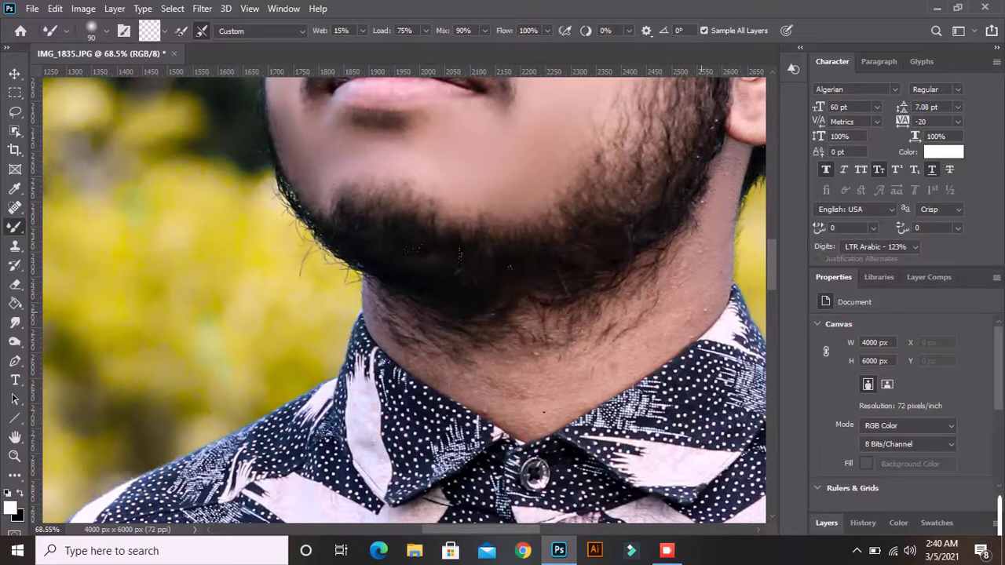
{"action": "left_click_drag", "start_coordinate": [691, 352], "coordinate": [621, 389]}
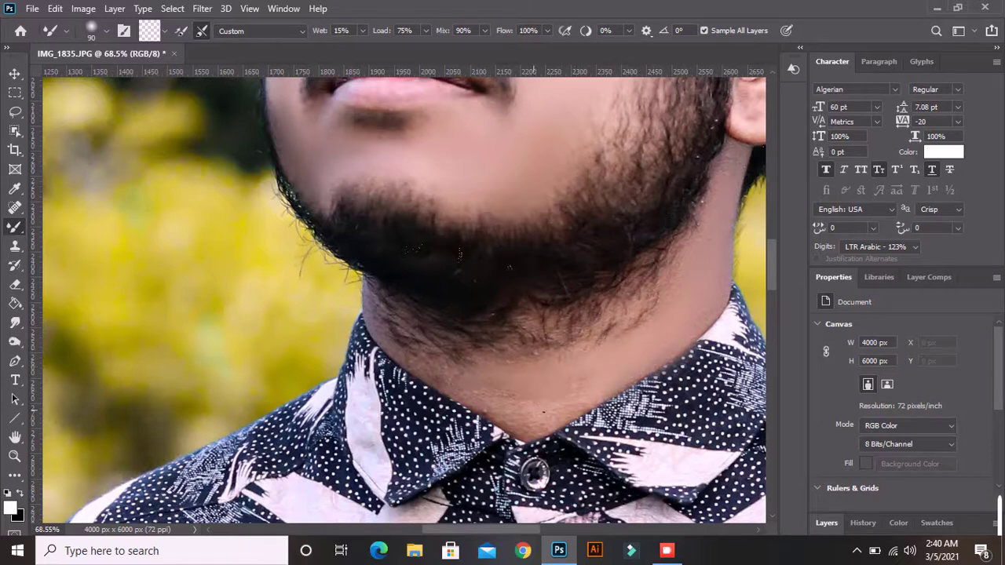
{"action": "left_click_drag", "start_coordinate": [512, 410], "coordinate": [483, 425]}
{"action": "left_click_drag", "start_coordinate": [440, 383], "coordinate": [403, 340]}
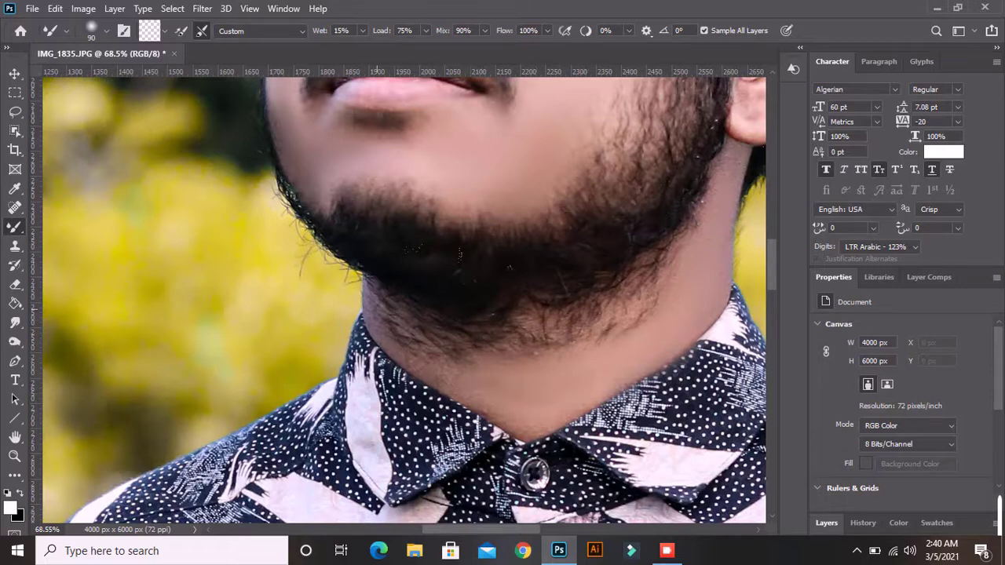
{"action": "left_click_drag", "start_coordinate": [383, 298], "coordinate": [393, 322]}
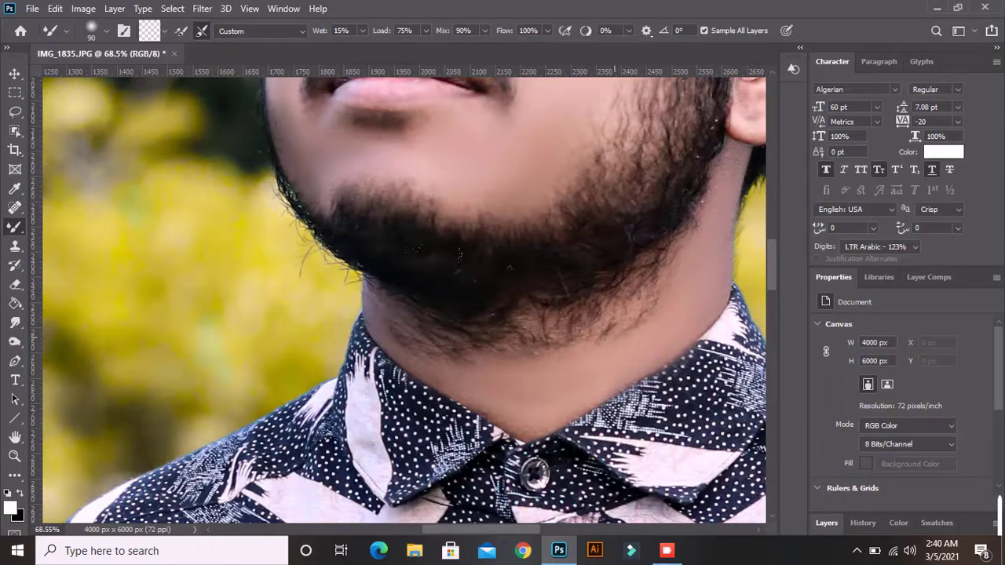
Smooth the neck right of the beard and soften stray hairs along its lower edge.
{"action": "left_click_drag", "start_coordinate": [617, 312], "coordinate": [612, 328]}
{"action": "left_click_drag", "start_coordinate": [652, 295], "coordinate": [652, 279]}
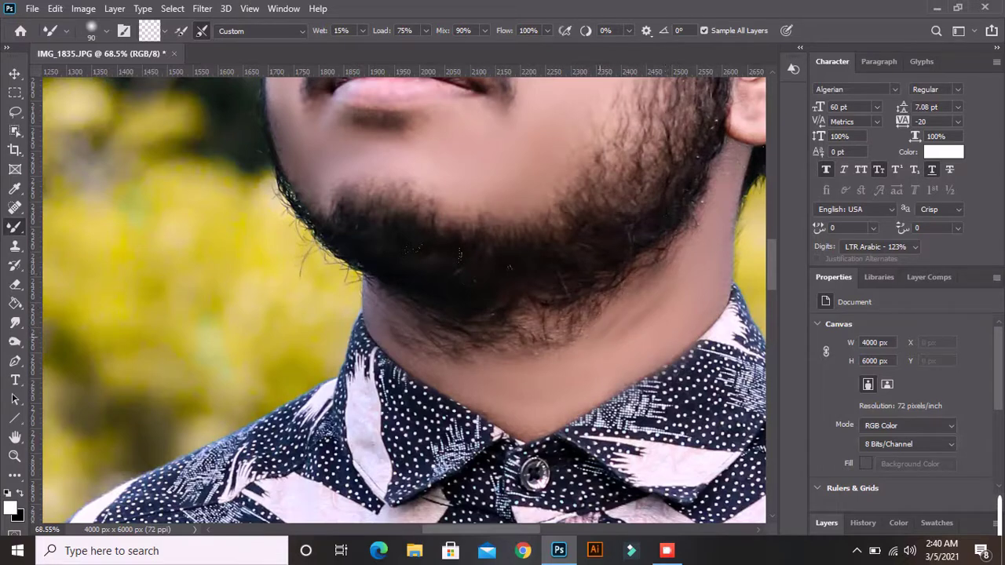
{"action": "mouse_move", "coordinate": [605, 342]}
{"action": "left_mouse_down"}
{"action": "mouse_move", "coordinate": [453, 343]}
{"action": "mouse_move", "coordinate": [357, 310]}
{"action": "left_mouse_up"}
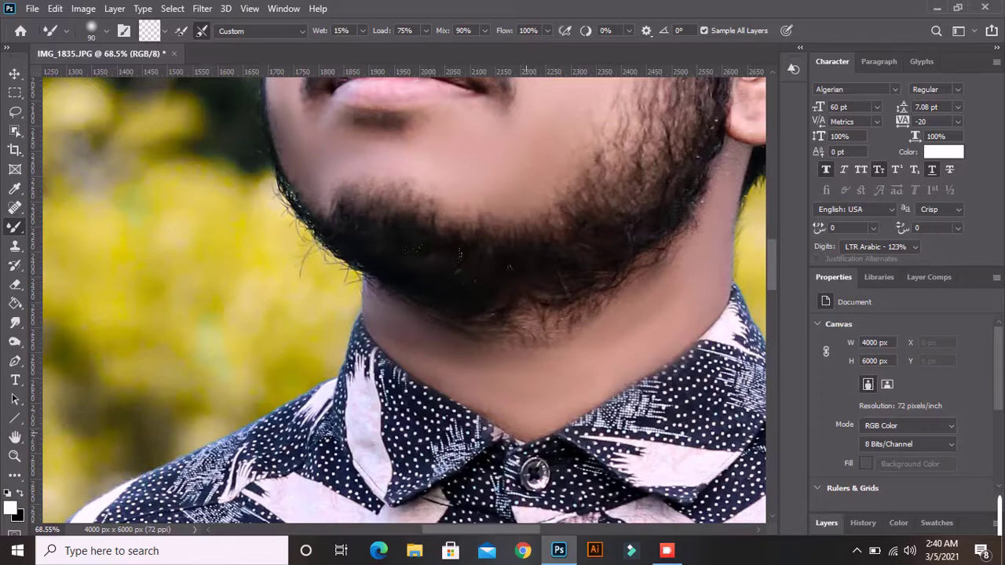
{"action": "scroll", "coordinate": [525, 259], "scroll_direction": "down", "scroll_amount": 2}
{"action": "scroll", "coordinate": [525, 259], "scroll_direction": "down", "scroll_amount": 3}
{"action": "scroll", "coordinate": [525, 259], "scroll_direction": "down", "scroll_amount": 2}
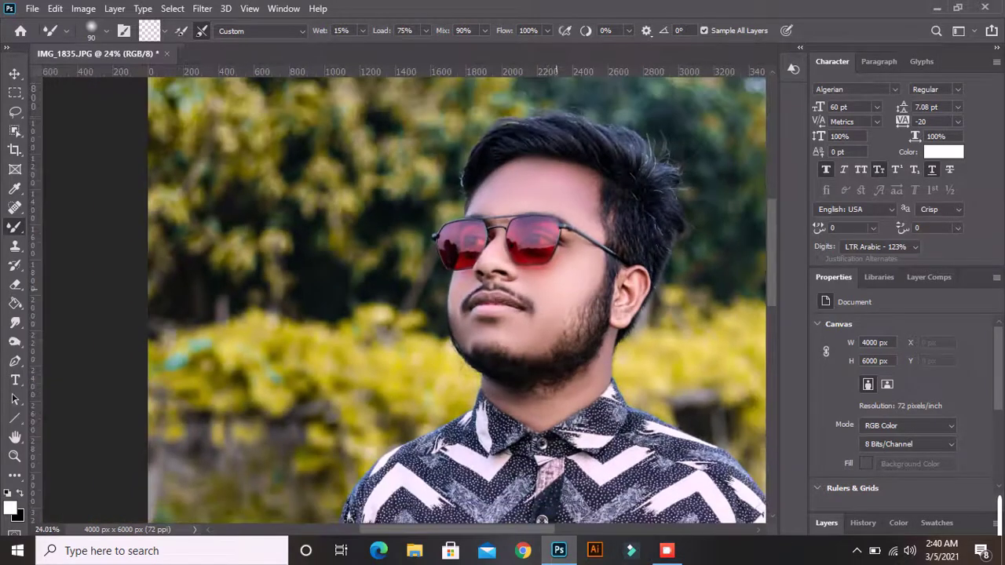
{"action": "scroll", "coordinate": [559, 259], "scroll_direction": "up", "scroll_amount": 5}
{"action": "scroll", "coordinate": [559, 266], "scroll_direction": "up", "scroll_amount": 3}
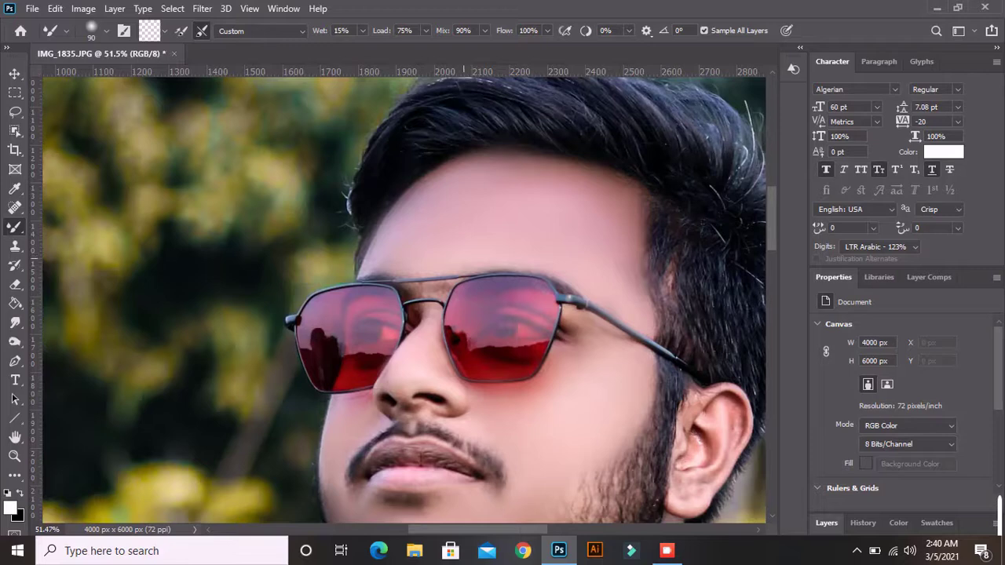
{"action": "scroll", "coordinate": [444, 283], "scroll_direction": "down", "scroll_amount": 2}
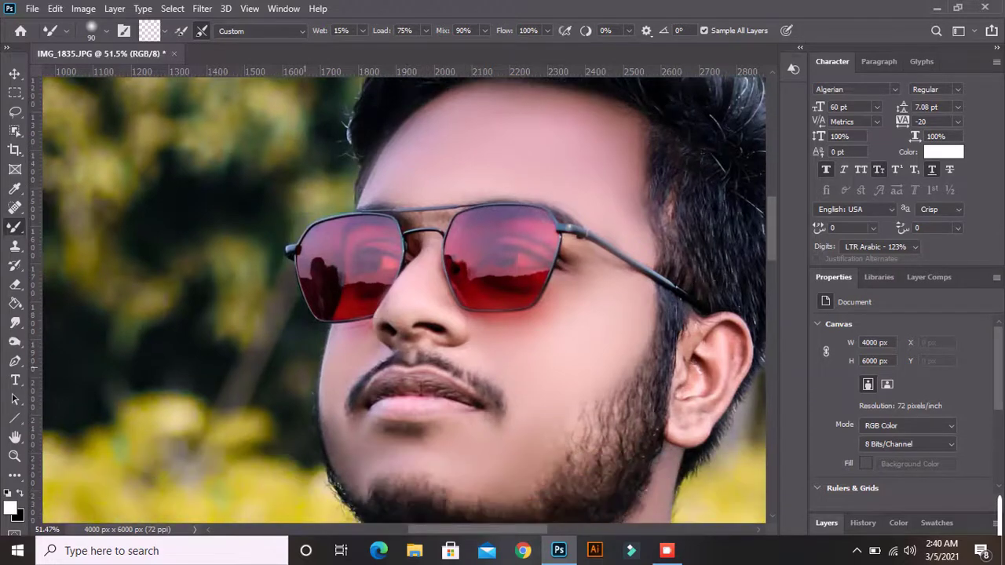
{"action": "scroll", "coordinate": [353, 402], "scroll_direction": "down", "scroll_amount": 1}
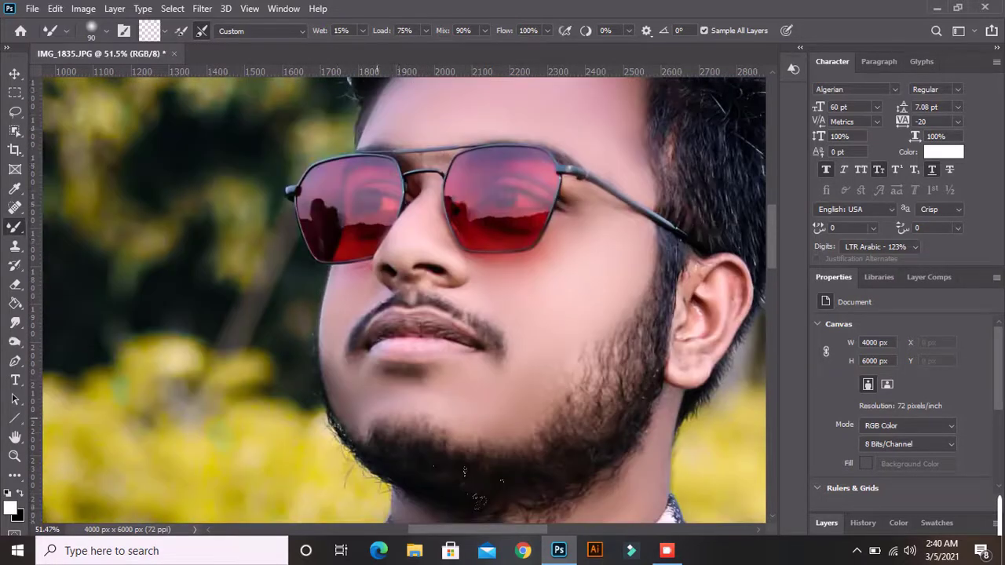
{"action": "scroll", "coordinate": [397, 396], "scroll_direction": "down", "scroll_amount": 2}
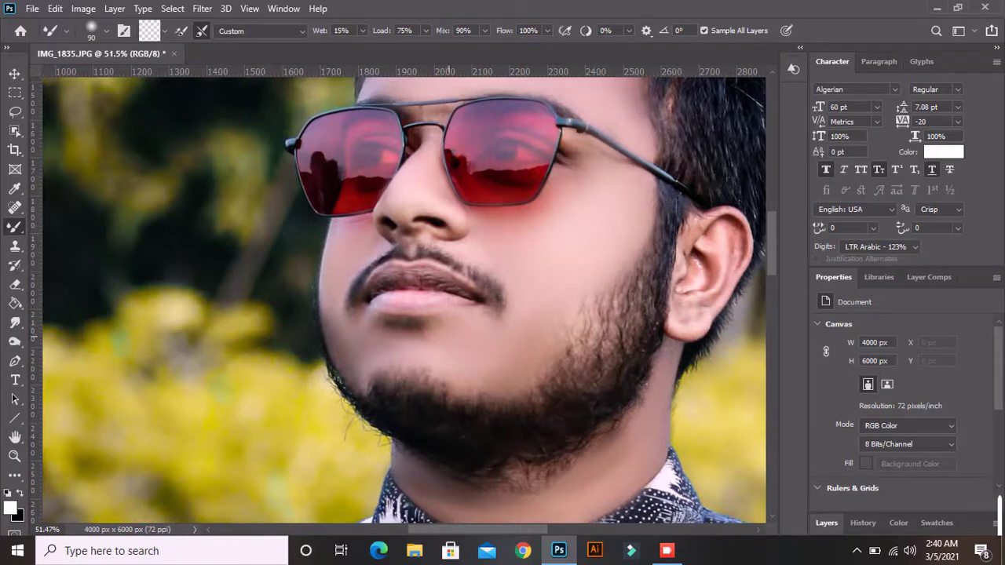
{"action": "scroll", "coordinate": [464, 388], "scroll_direction": "down", "scroll_amount": 1}
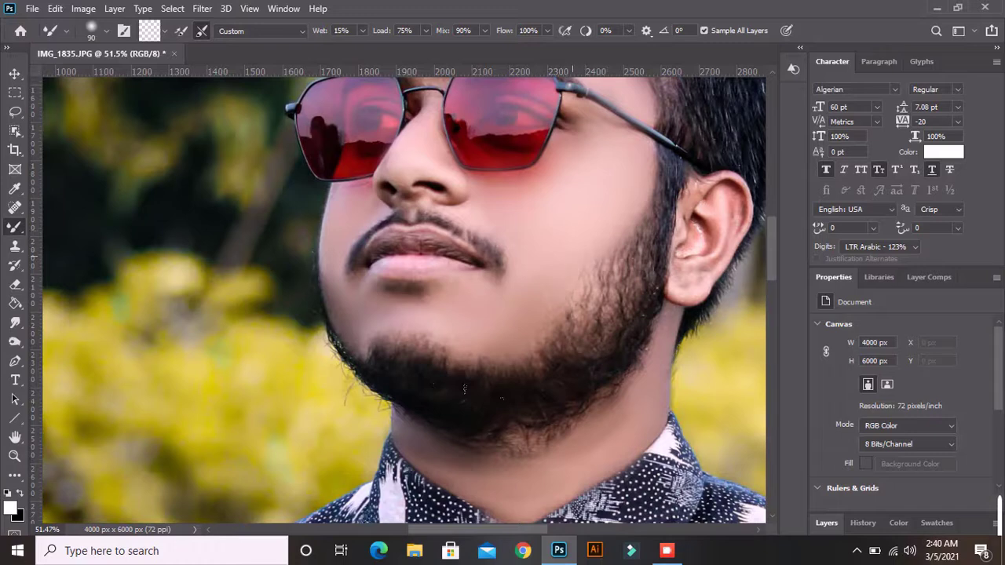
{"action": "scroll", "coordinate": [464, 389], "scroll_direction": "down", "scroll_amount": 1}
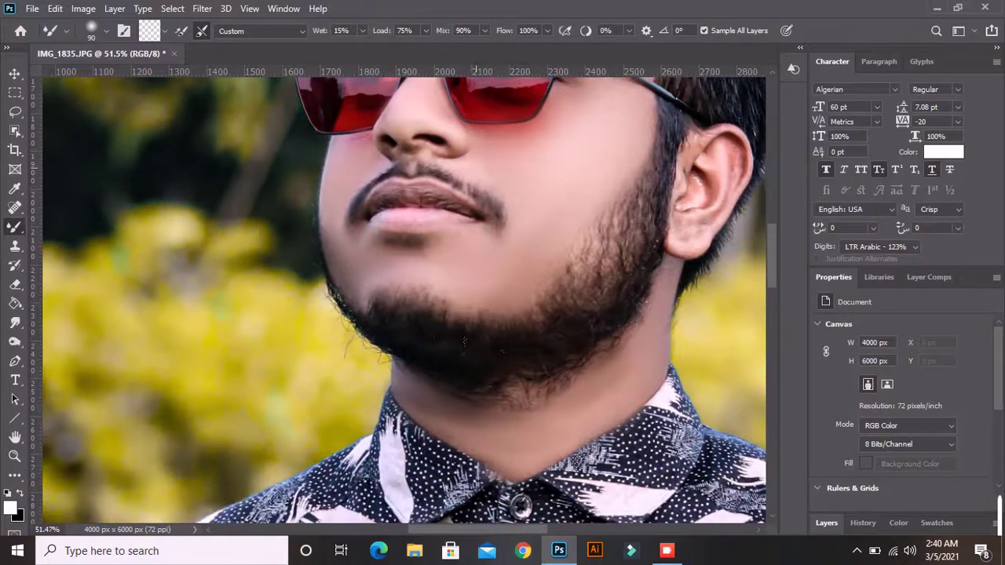
Mixer-brush away the hair on the first forearm and the upper arm below the sleeve.
{"action": "scroll", "coordinate": [464, 341], "scroll_direction": "down", "scroll_amount": 2}
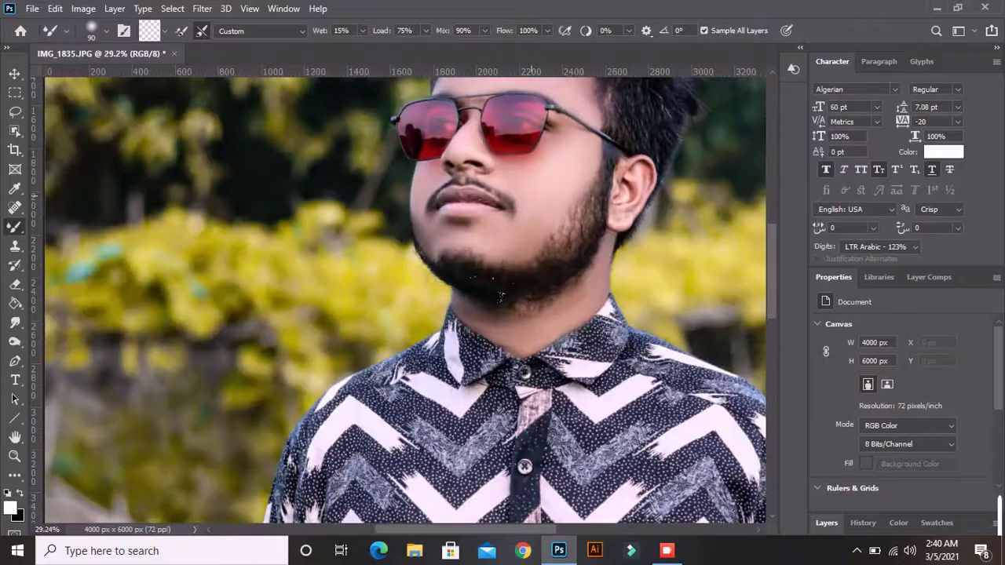
{"action": "scroll", "coordinate": [464, 341], "scroll_direction": "down", "scroll_amount": 2}
{"action": "scroll", "coordinate": [464, 341], "scroll_direction": "down", "scroll_amount": 1}
{"action": "scroll", "coordinate": [464, 341], "scroll_direction": "up", "scroll_amount": 1}
{"action": "scroll", "coordinate": [464, 340], "scroll_direction": "up", "scroll_amount": 2}
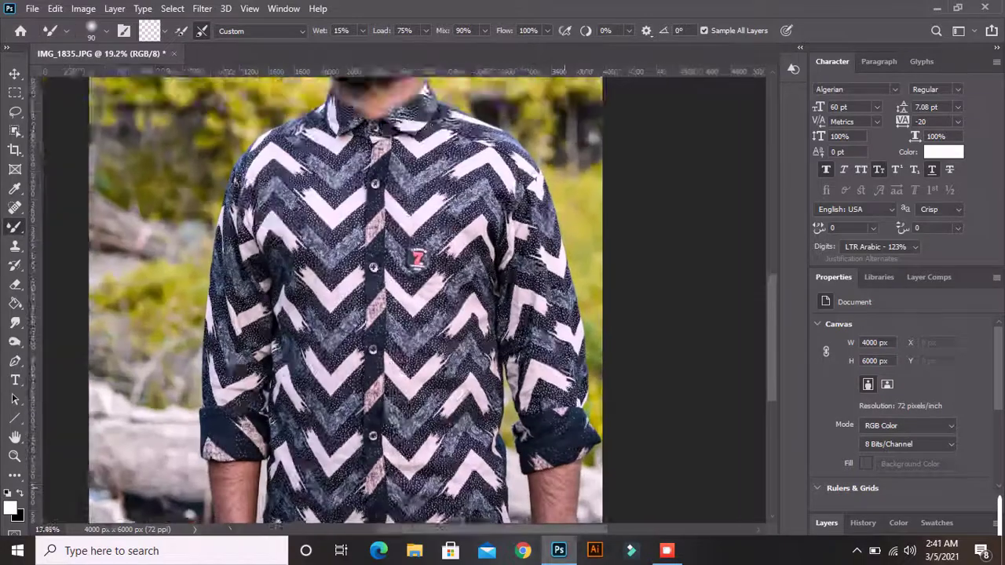
{"action": "scroll", "coordinate": [464, 341], "scroll_direction": "down", "scroll_amount": 3}
{"action": "scroll", "coordinate": [464, 341], "scroll_direction": "up", "scroll_amount": 2}
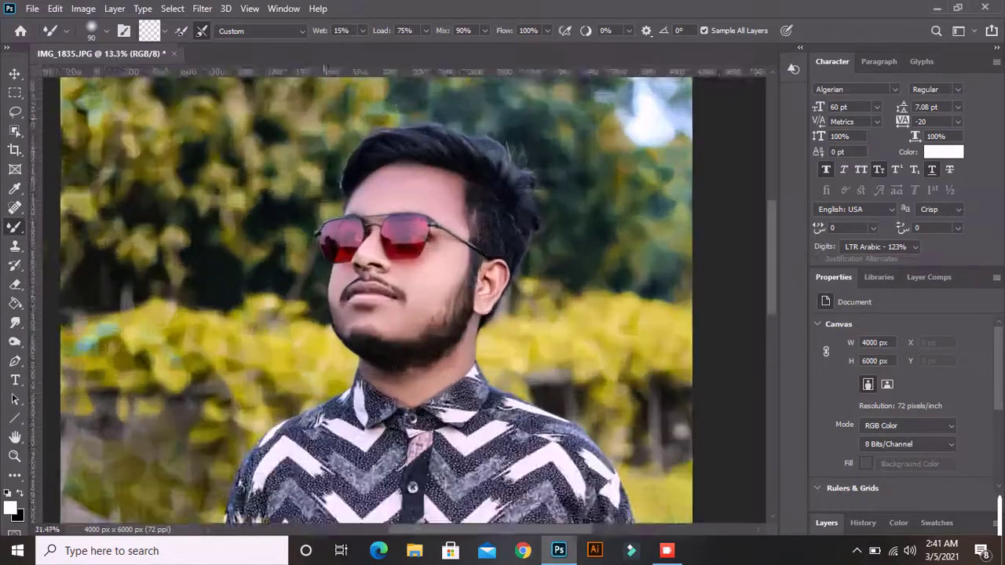
{"action": "scroll", "coordinate": [465, 340], "scroll_direction": "down", "scroll_amount": 1}
{"action": "scroll", "coordinate": [464, 341], "scroll_direction": "down", "scroll_amount": 2}
{"action": "scroll", "coordinate": [464, 341], "scroll_direction": "down", "scroll_amount": 2}
{"action": "scroll", "coordinate": [464, 341], "scroll_direction": "up", "scroll_amount": 2}
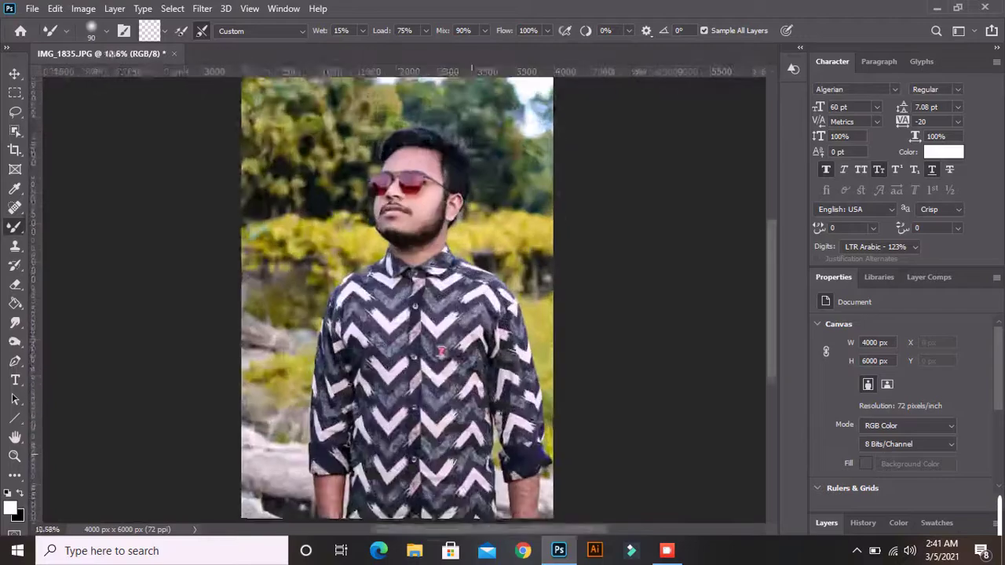
{"action": "scroll", "coordinate": [464, 340], "scroll_direction": "down", "scroll_amount": 1}
{"action": "scroll", "coordinate": [464, 341], "scroll_direction": "up", "scroll_amount": 3}
{"action": "scroll", "coordinate": [464, 341], "scroll_direction": "down", "scroll_amount": 1}
{"action": "scroll", "coordinate": [464, 341], "scroll_direction": "down", "scroll_amount": 2}
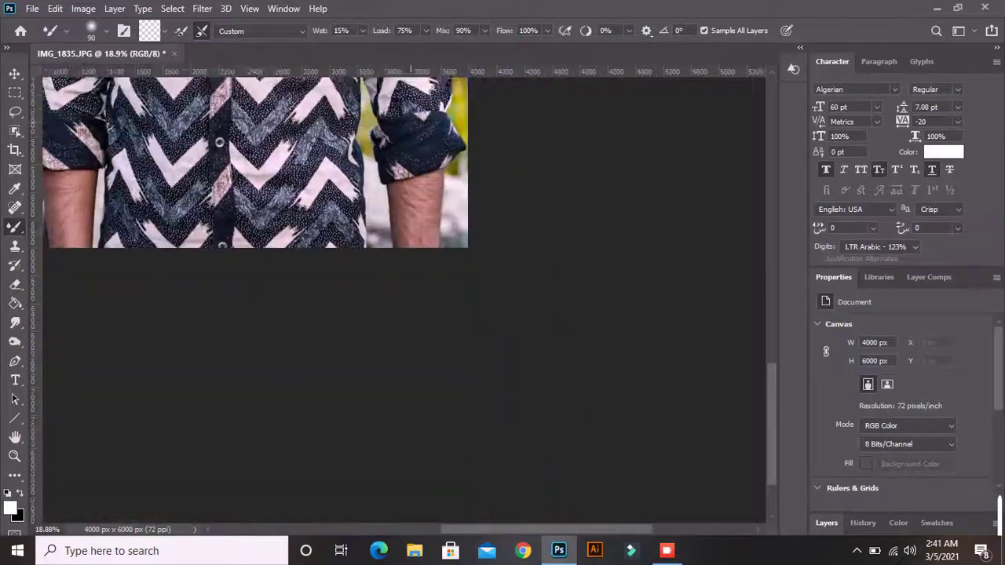
{"action": "scroll", "coordinate": [464, 341], "scroll_direction": "up", "scroll_amount": 2}
{"action": "scroll", "coordinate": [464, 340], "scroll_direction": "up", "scroll_amount": 1}
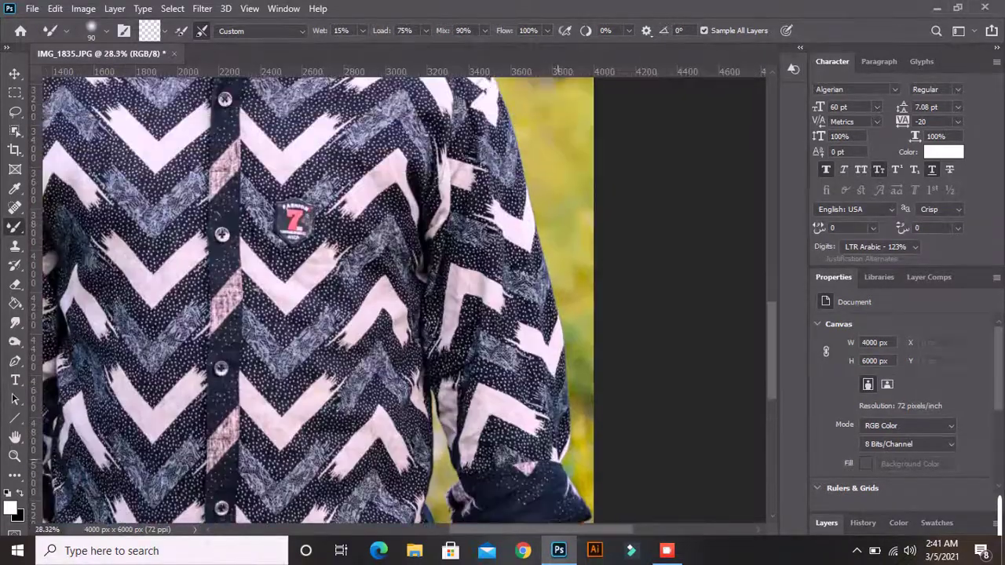
{"action": "scroll", "coordinate": [464, 341], "scroll_direction": "down", "scroll_amount": 2}
{"action": "scroll", "coordinate": [464, 341], "scroll_direction": "down", "scroll_amount": 1}
{"action": "scroll", "coordinate": [464, 341], "scroll_direction": "up", "scroll_amount": 3}
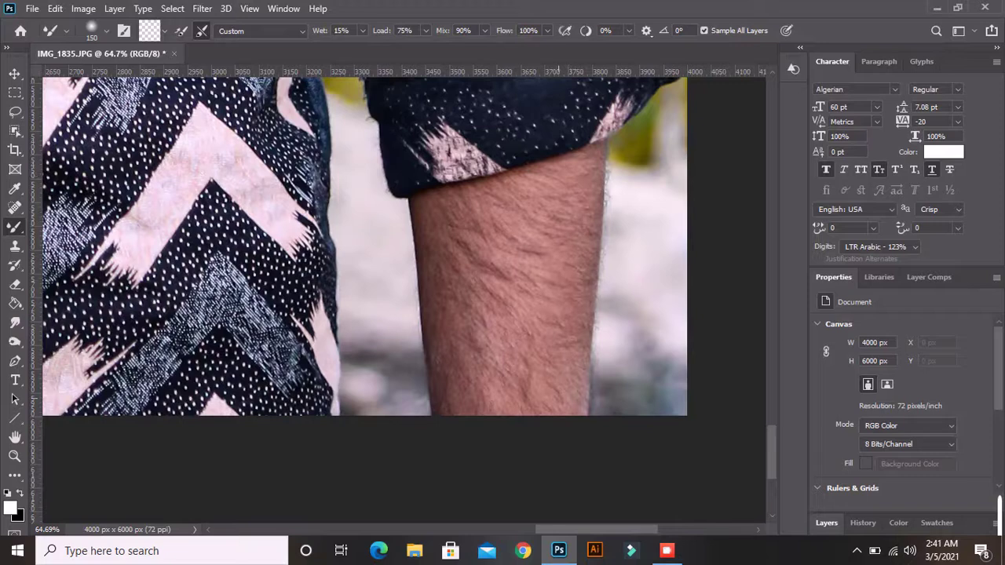
{"action": "mouse_move", "coordinate": [525, 389]}
{"action": "left_mouse_down"}
{"action": "mouse_move", "coordinate": [502, 267]}
{"action": "mouse_move", "coordinate": [546, 361]}
{"action": "left_mouse_up"}
{"action": "mouse_move", "coordinate": [471, 369]}
{"action": "left_mouse_down"}
{"action": "mouse_move", "coordinate": [460, 259]}
{"action": "mouse_move", "coordinate": [412, 358]}
{"action": "mouse_move", "coordinate": [440, 413]}
{"action": "mouse_move", "coordinate": [495, 279]}
{"action": "left_mouse_up"}
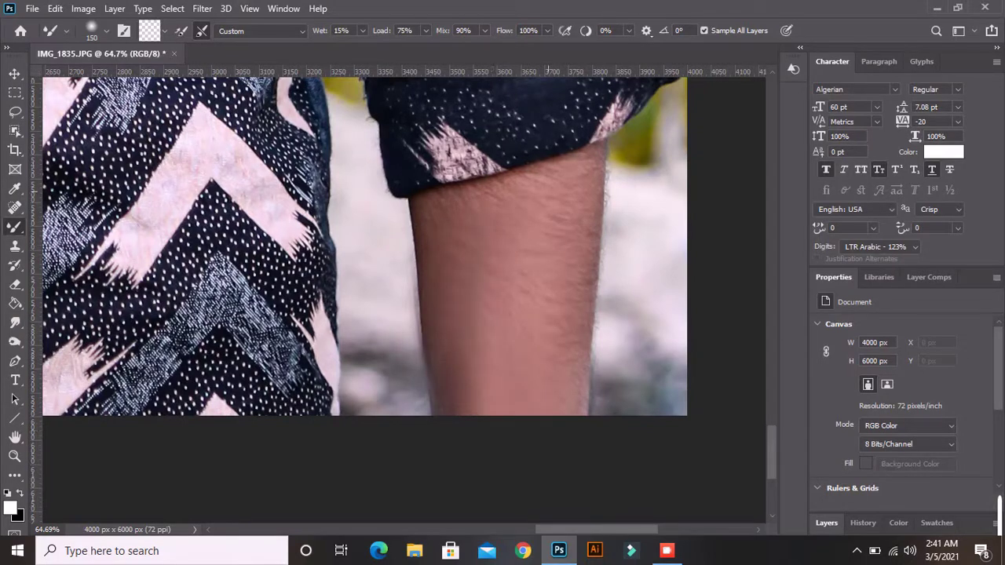
{"action": "left_click_drag", "start_coordinate": [478, 219], "coordinate": [428, 169]}
{"action": "left_click_drag", "start_coordinate": [495, 166], "coordinate": [582, 162]}
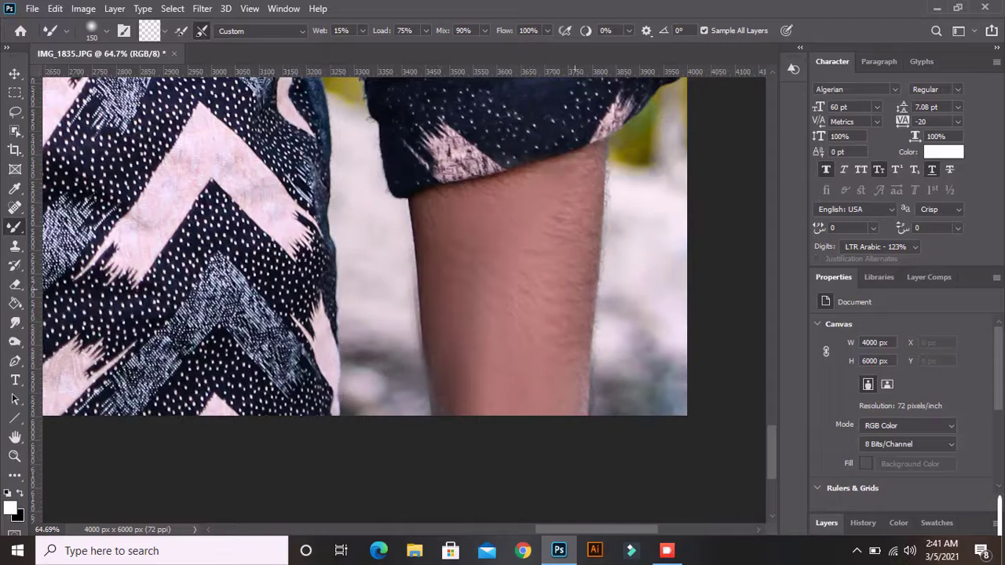
{"action": "mouse_move", "coordinate": [460, 412]}
{"action": "left_mouse_down"}
{"action": "mouse_move", "coordinate": [415, 345]}
{"action": "mouse_move", "coordinate": [413, 201]}
{"action": "left_mouse_up"}
Smooth the skin across the left forearm, from its middle up to the sleeve cuff.
{"action": "scroll", "coordinate": [440, 236], "scroll_direction": "down", "scroll_amount": 2}
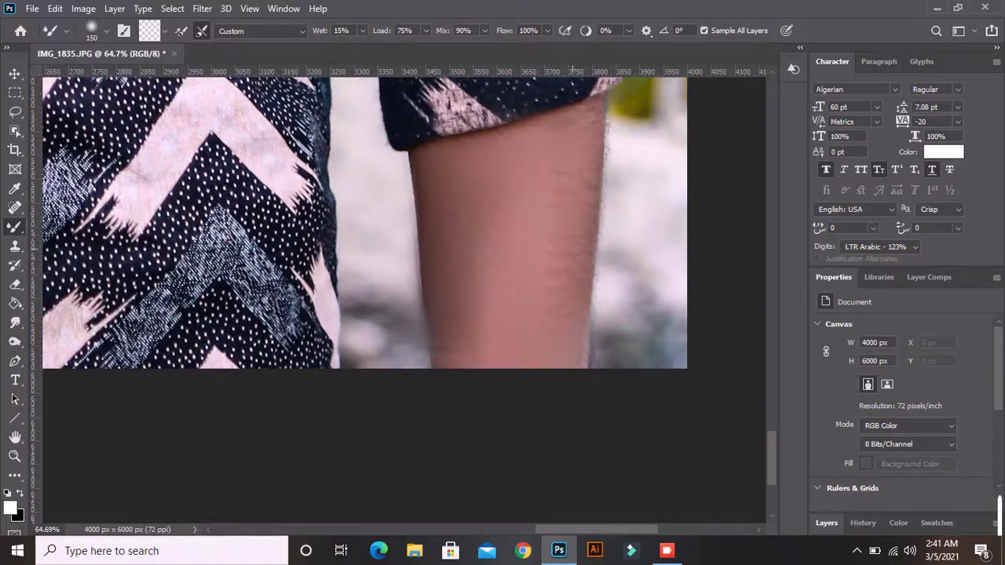
{"action": "scroll", "coordinate": [583, 236], "scroll_direction": "down", "scroll_amount": 3}
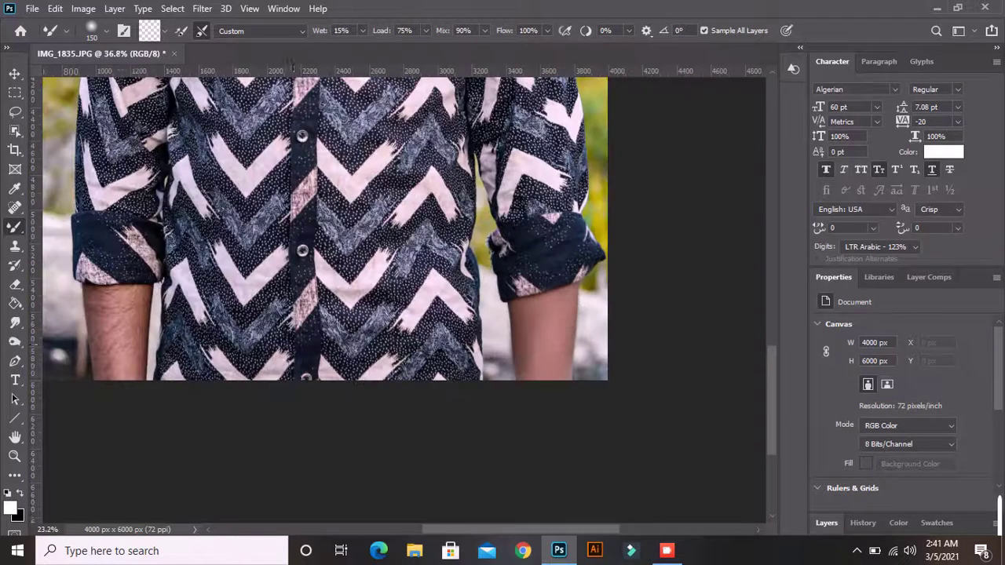
{"action": "scroll", "coordinate": [292, 235], "scroll_direction": "down", "scroll_amount": 2}
{"action": "scroll", "coordinate": [175, 319], "scroll_direction": "up", "scroll_amount": 2}
{"action": "scroll", "coordinate": [175, 319], "scroll_direction": "up", "scroll_amount": 3}
{"action": "scroll", "coordinate": [175, 319], "scroll_direction": "up", "scroll_amount": 2}
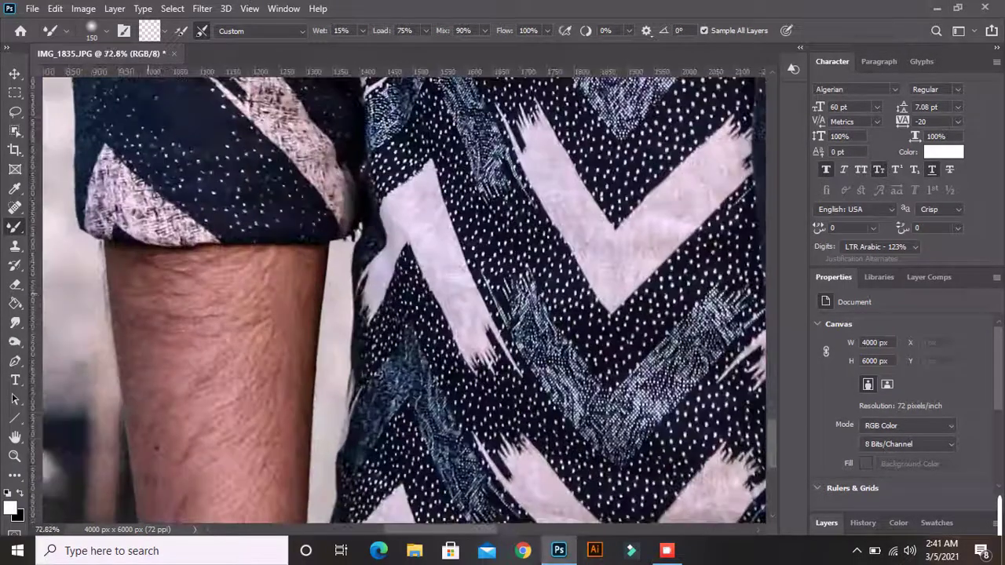
{"action": "mouse_move", "coordinate": [157, 318]}
{"action": "left_mouse_down"}
{"action": "mouse_move", "coordinate": [216, 346]}
{"action": "mouse_move", "coordinate": [169, 408]}
{"action": "mouse_move", "coordinate": [185, 451]}
{"action": "mouse_move", "coordinate": [169, 502]}
{"action": "left_mouse_up"}
{"action": "left_click_drag", "start_coordinate": [212, 408], "coordinate": [212, 510]}
{"action": "mouse_move", "coordinate": [267, 486]}
{"action": "left_mouse_down"}
{"action": "mouse_move", "coordinate": [267, 385]}
{"action": "mouse_move", "coordinate": [321, 275]}
{"action": "left_mouse_up"}
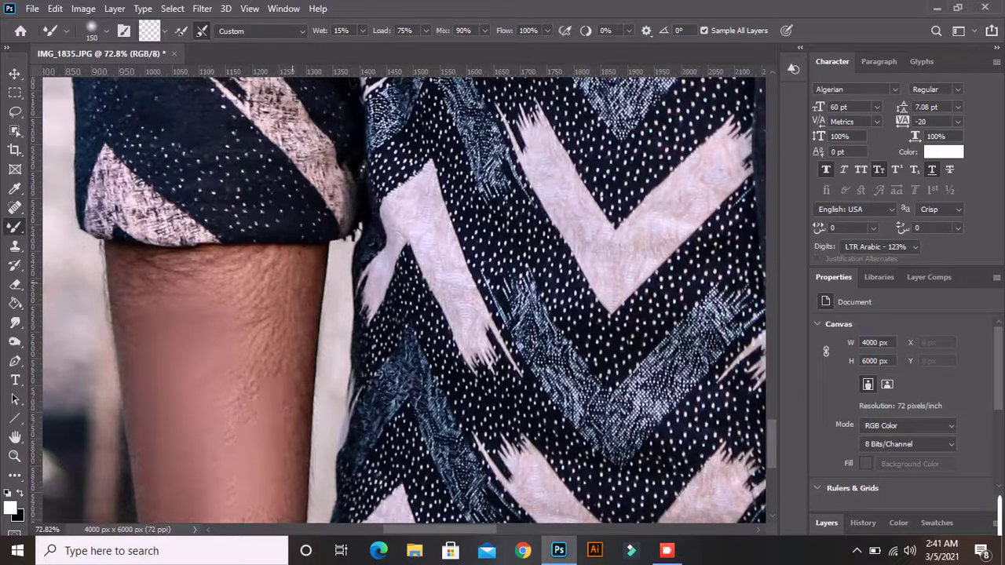
{"action": "mouse_move", "coordinate": [298, 314]}
{"action": "left_mouse_down"}
{"action": "mouse_move", "coordinate": [189, 252]}
{"action": "mouse_move", "coordinate": [314, 260]}
{"action": "mouse_move", "coordinate": [149, 252]}
{"action": "mouse_move", "coordinate": [204, 290]}
{"action": "left_mouse_up"}
{"action": "mouse_move", "coordinate": [253, 243]}
{"action": "left_mouse_down"}
{"action": "mouse_move", "coordinate": [306, 240]}
{"action": "mouse_move", "coordinate": [231, 250]}
{"action": "left_mouse_up"}
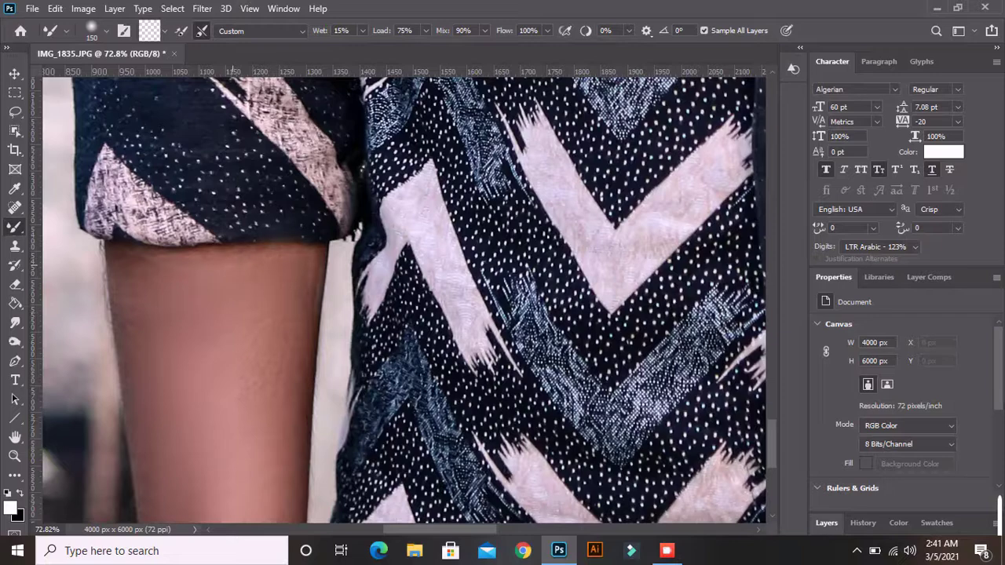
{"action": "scroll", "coordinate": [217, 328], "scroll_direction": "down", "scroll_amount": 10}
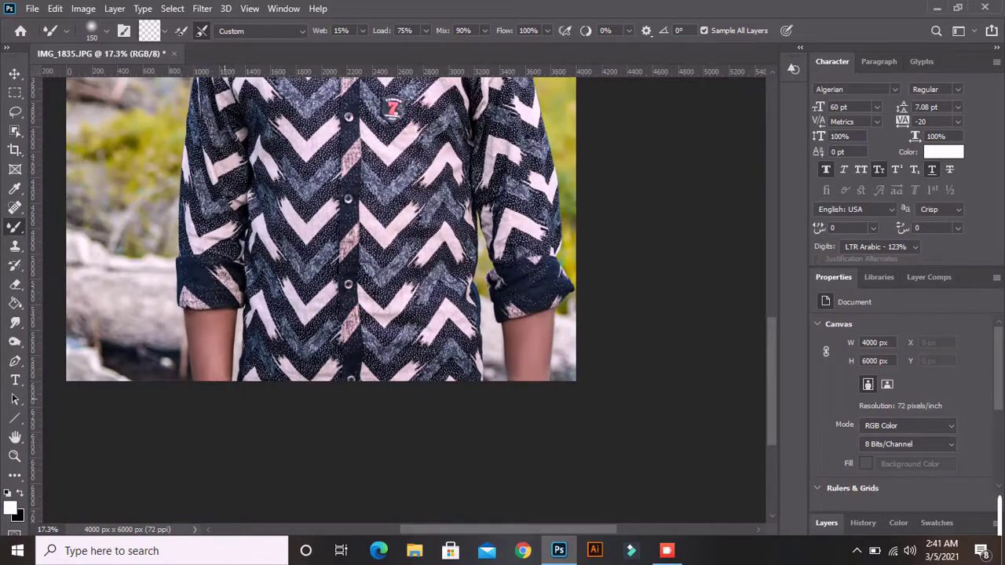
{"action": "scroll", "coordinate": [314, 314], "scroll_direction": "down", "scroll_amount": 5}
{"action": "scroll", "coordinate": [314, 204], "scroll_direction": "up", "scroll_amount": 1}
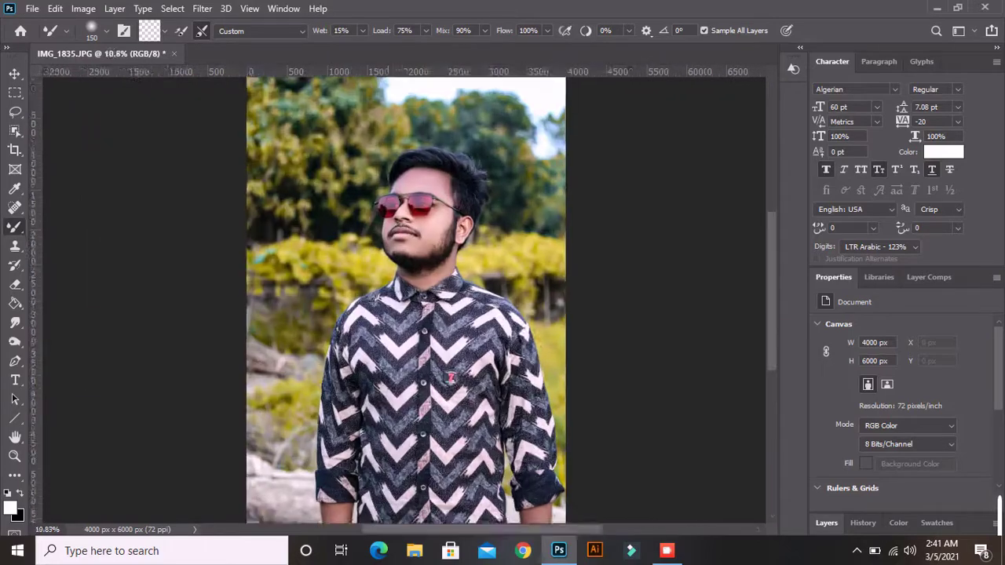
{"action": "scroll", "coordinate": [314, 204], "scroll_direction": "up", "scroll_amount": 3}
{"action": "scroll", "coordinate": [471, 252], "scroll_direction": "up", "scroll_amount": 8}
{"action": "scroll", "coordinate": [405, 444], "scroll_direction": "up", "scroll_amount": 2}
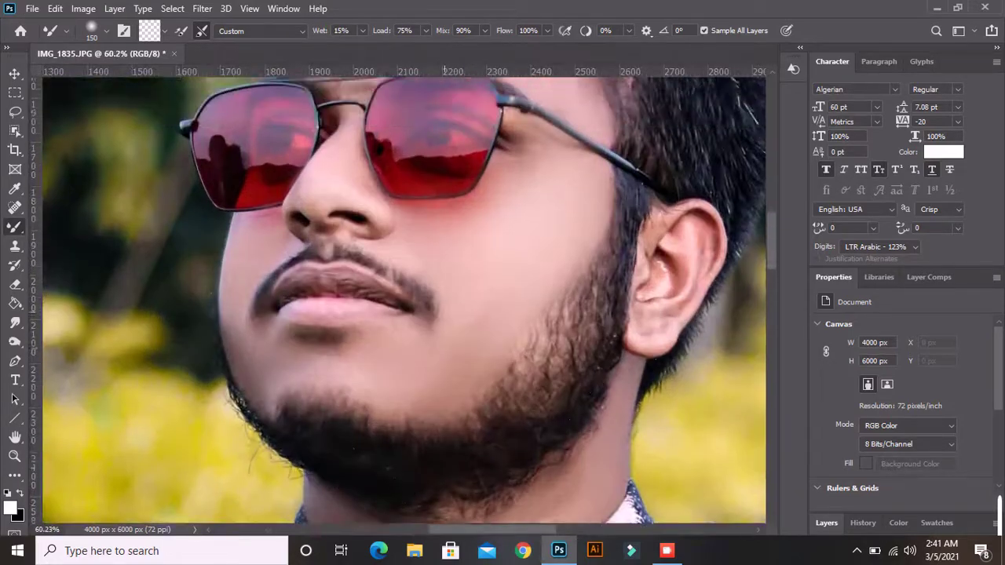
{"action": "scroll", "coordinate": [404, 444], "scroll_direction": "up", "scroll_amount": 1}
{"action": "scroll", "coordinate": [314, 235], "scroll_direction": "up", "scroll_amount": 2}
{"action": "scroll", "coordinate": [260, 290], "scroll_direction": "down", "scroll_amount": 2}
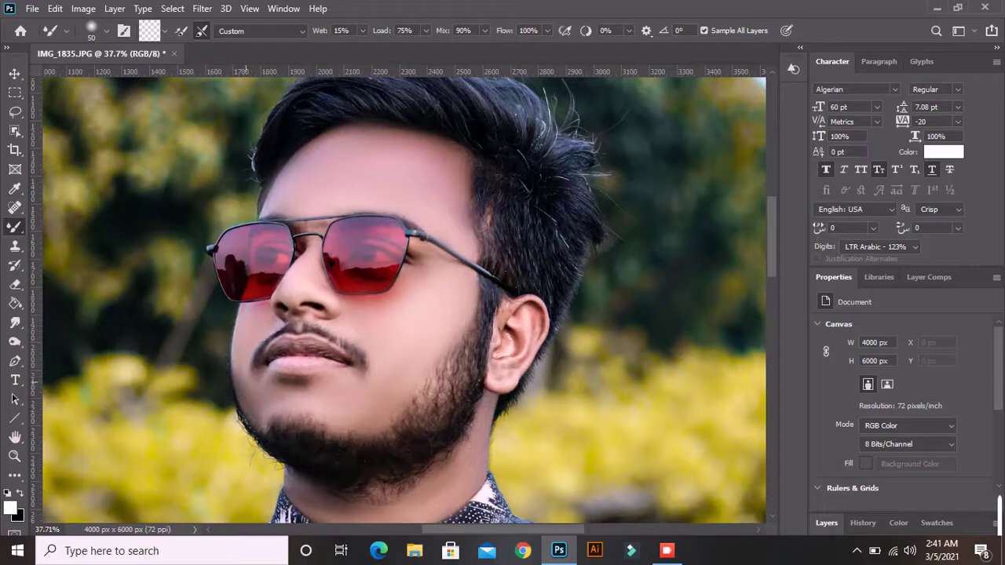
{"action": "scroll", "coordinate": [435, 198], "scroll_direction": "down", "scroll_amount": 3}
{"action": "scroll", "coordinate": [434, 198], "scroll_direction": "down", "scroll_amount": 3}
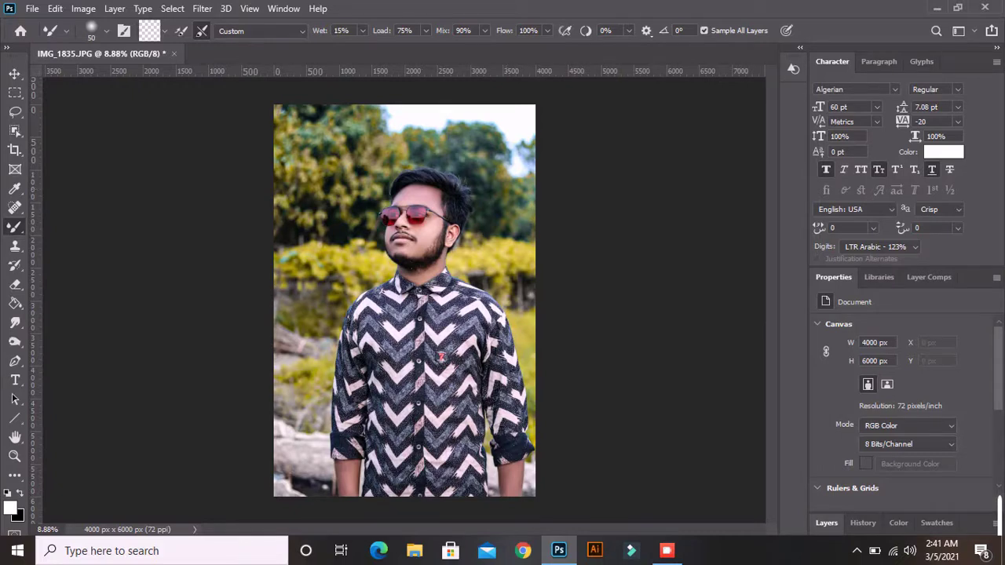
Duplicate the Background layer with Ctrl+J.
{"action": "left_click", "coordinate": [826, 523]}
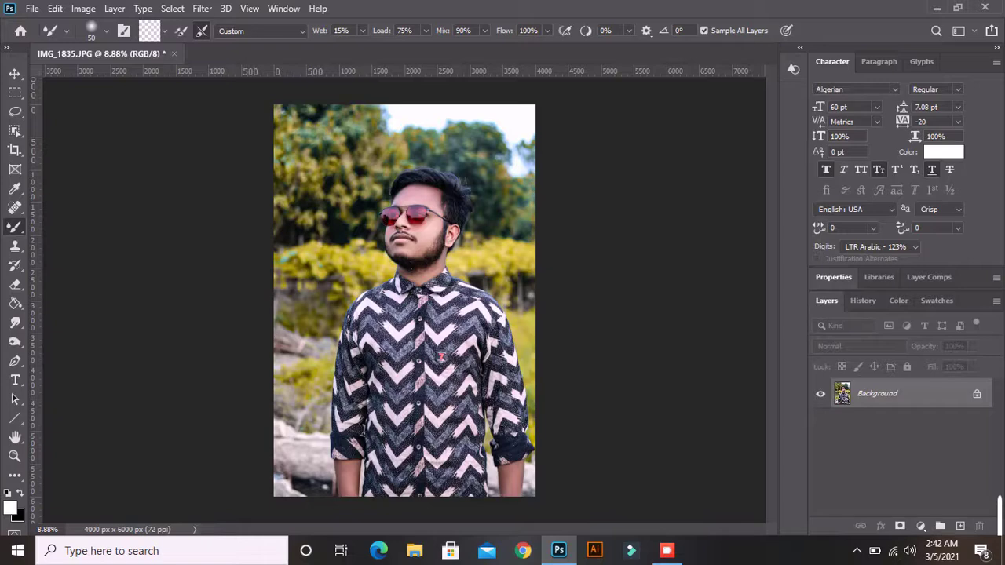
{"action": "key", "text": "ctrl+j"}
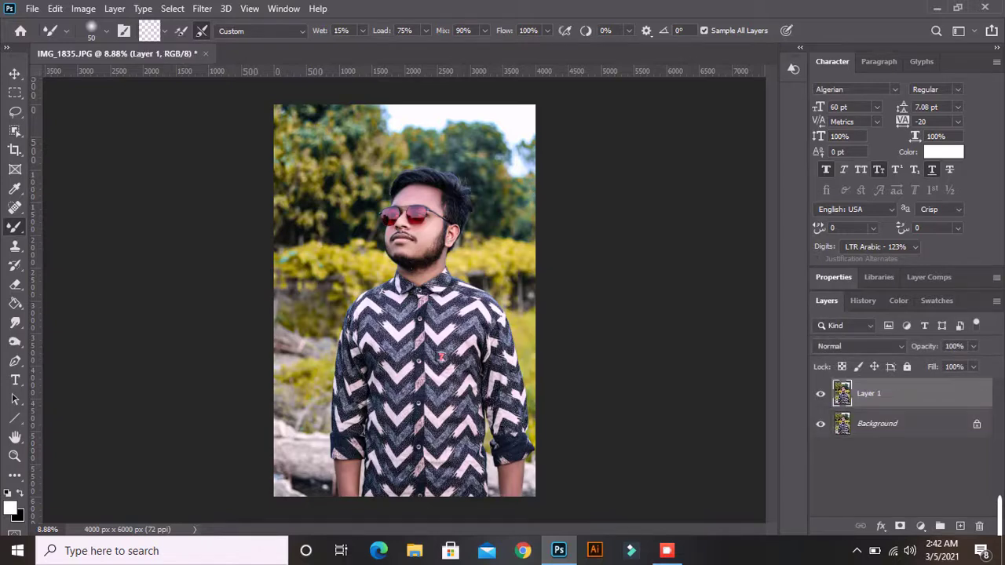
{"action": "key", "text": "ctrl+z"}
{"action": "key", "text": "ctrl+j"}
{"action": "key", "text": "ctrl+j"}
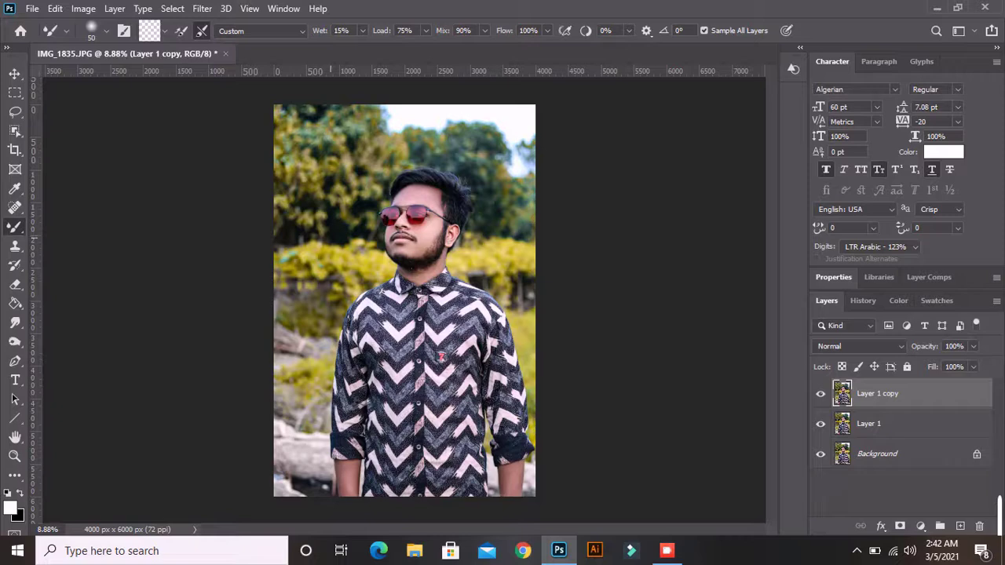
Add a Hue/Saturation adjustment layer, resetting an initial whole-image hue shift.
{"action": "left_click", "coordinate": [202, 8]}
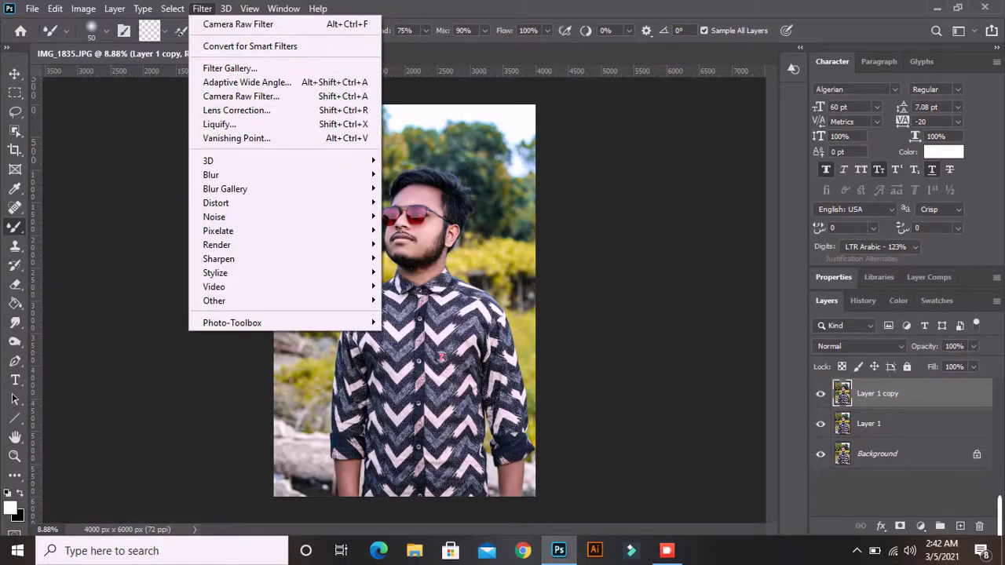
{"action": "left_click", "coordinate": [921, 527]}
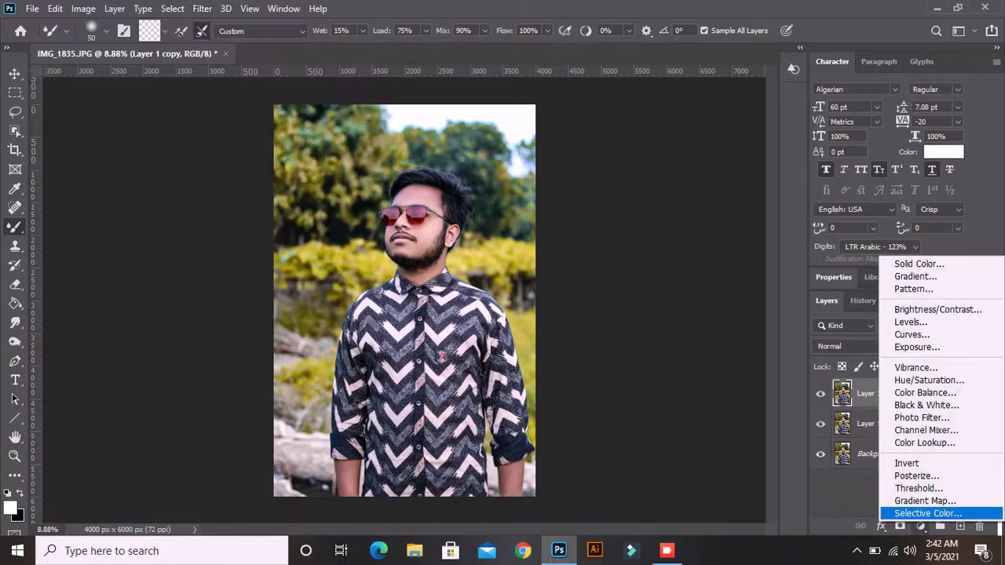
{"action": "left_click", "coordinate": [929, 380]}
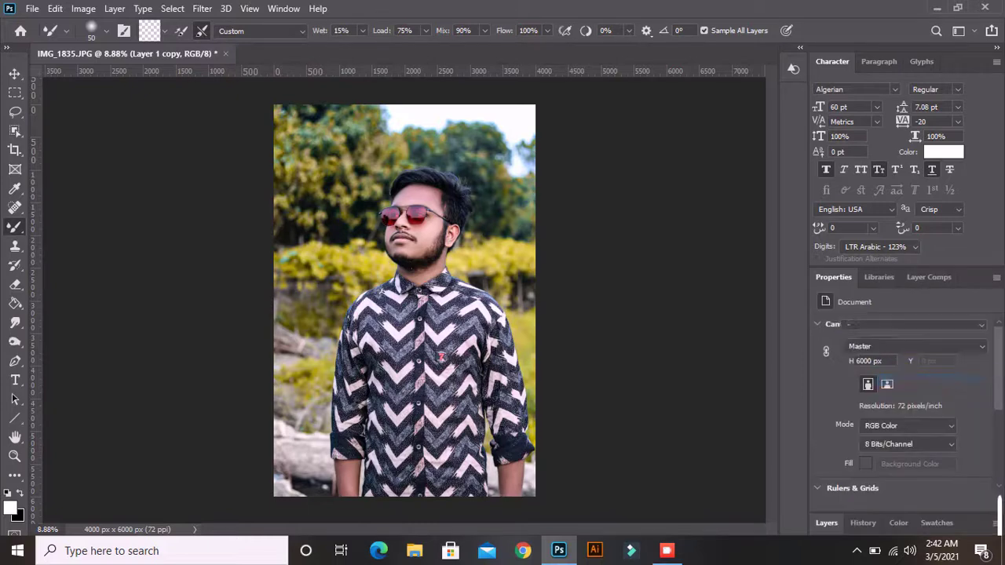
{"action": "left_click_drag", "start_coordinate": [901, 382], "coordinate": [820, 382]}
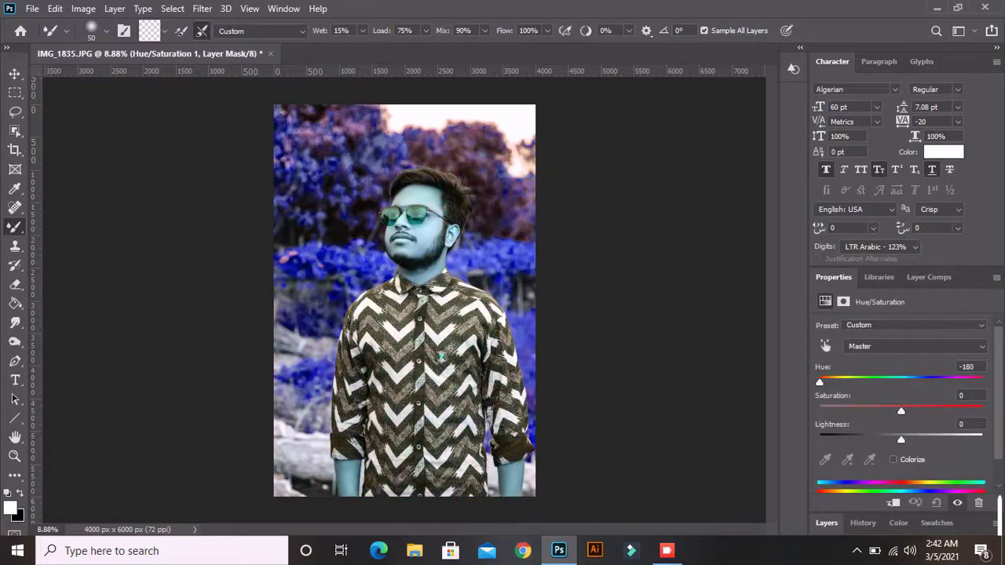
{"action": "left_click", "coordinate": [936, 503]}
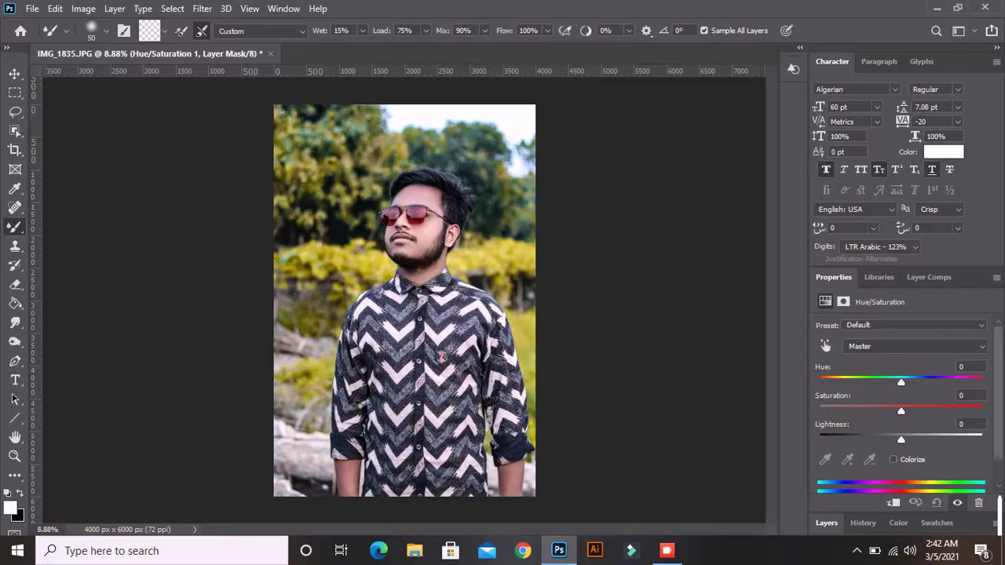
Restrict Hue/Saturation to Yellows and shift Hue to +118 so the foliage turns teal-green.
{"action": "left_click", "coordinate": [915, 346]}
{"action": "left_click", "coordinate": [857, 381]}
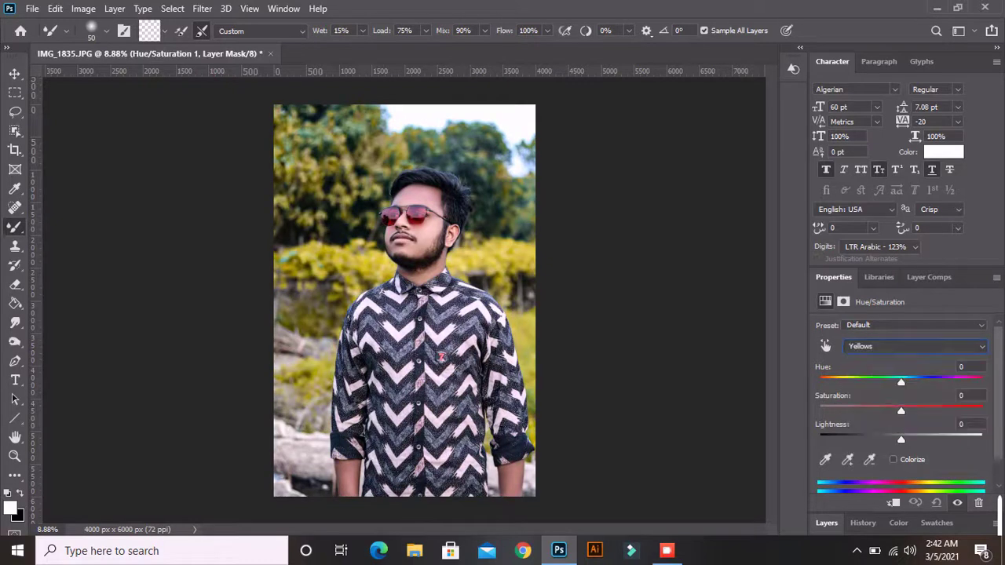
{"action": "left_click_drag", "start_coordinate": [901, 382], "coordinate": [847, 382]}
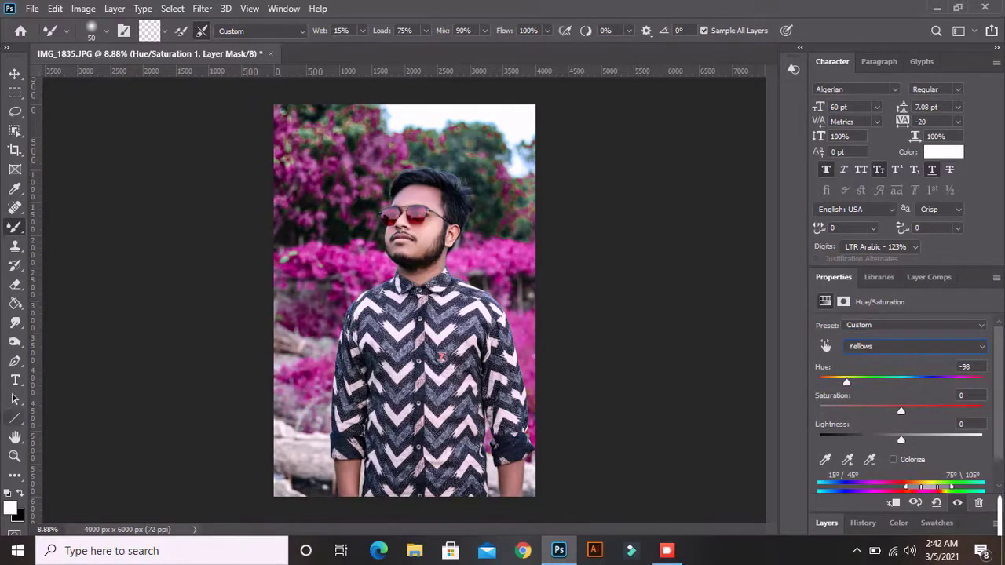
{"action": "left_click", "coordinate": [14, 455]}
{"action": "left_click", "coordinate": [408, 182]}
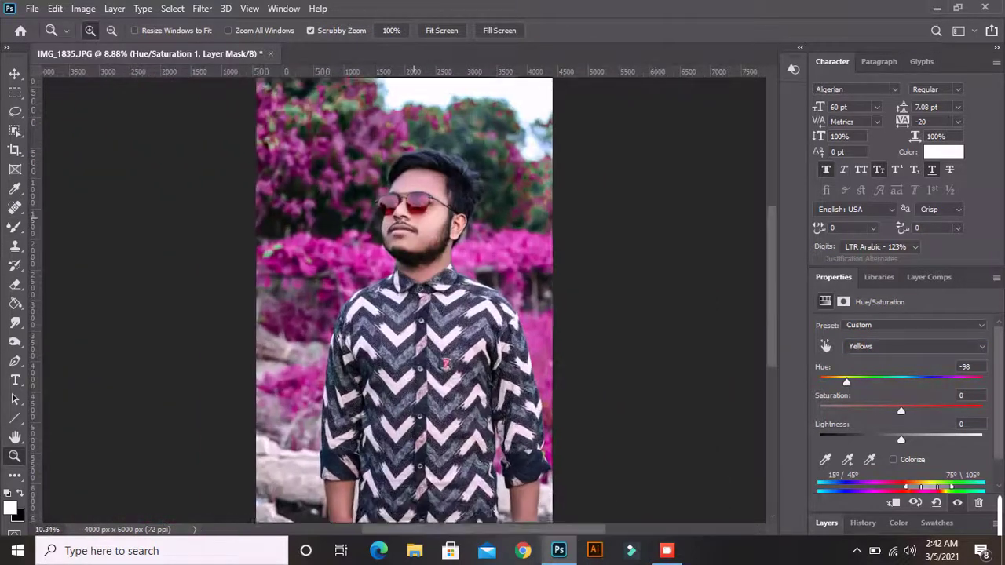
{"action": "left_click_drag", "start_coordinate": [407, 188], "coordinate": [369, 188]}
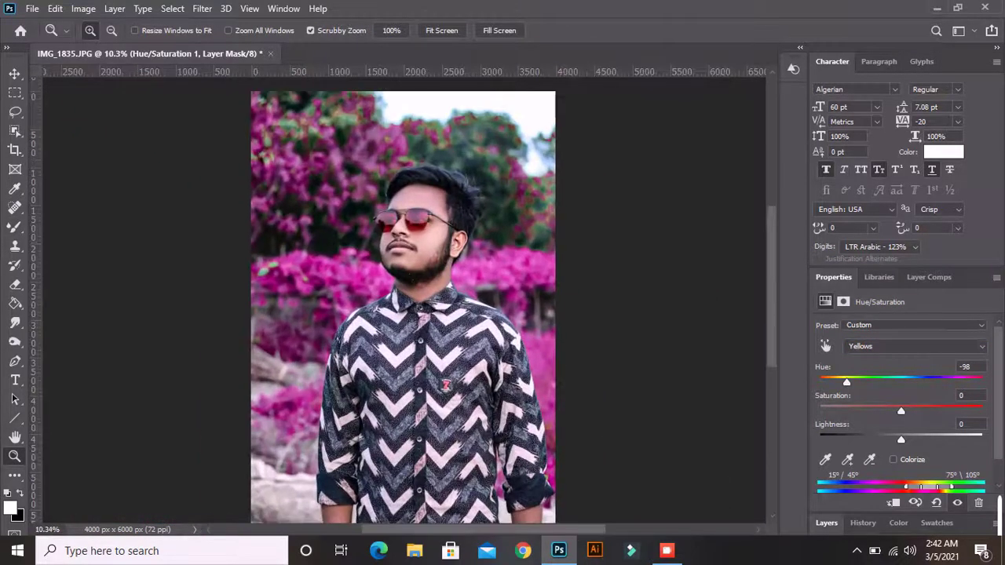
{"action": "left_click_drag", "start_coordinate": [847, 381], "coordinate": [960, 383]}
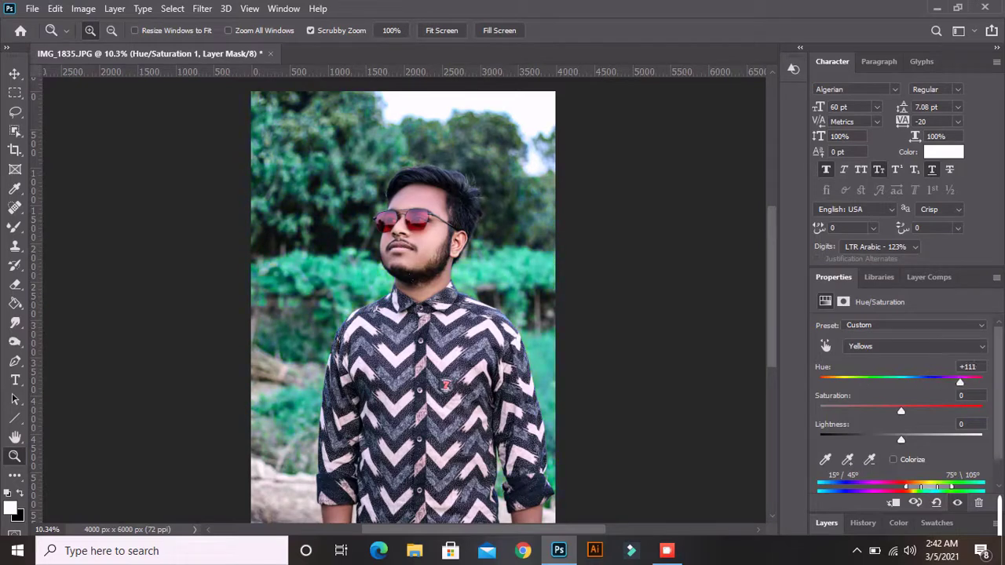
{"action": "mouse_move", "coordinate": [960, 383]}
{"action": "left_mouse_down"}
{"action": "mouse_move", "coordinate": [980, 382]}
{"action": "mouse_move", "coordinate": [946, 382]}
{"action": "mouse_move", "coordinate": [962, 383]}
{"action": "left_mouse_up"}
{"action": "scroll", "coordinate": [407, 276], "scroll_direction": "down", "scroll_amount": 3}
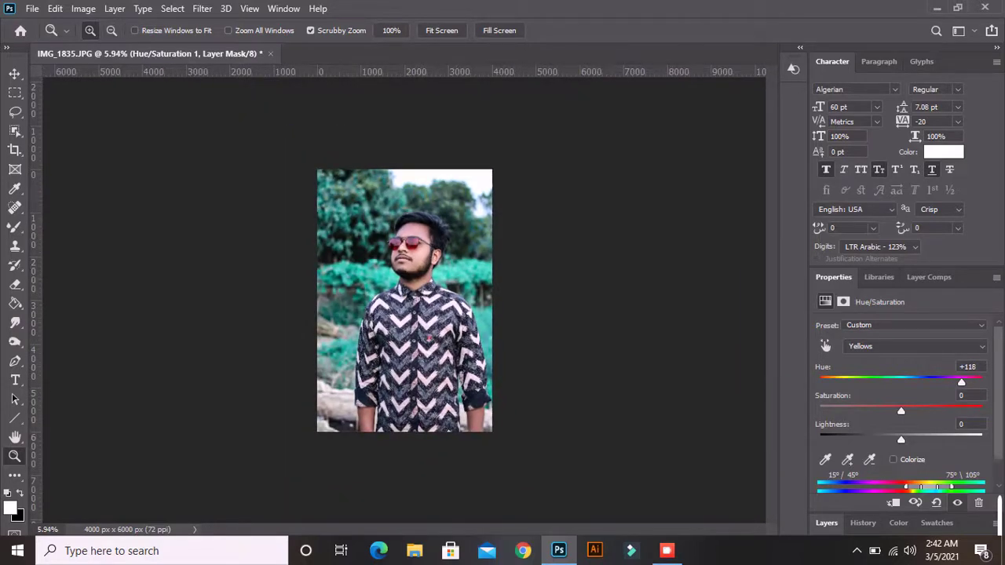
Merge the Hue/Saturation adjustment down into the Layer 1 copy layer with Ctrl+E.
{"action": "left_click", "coordinate": [826, 523]}
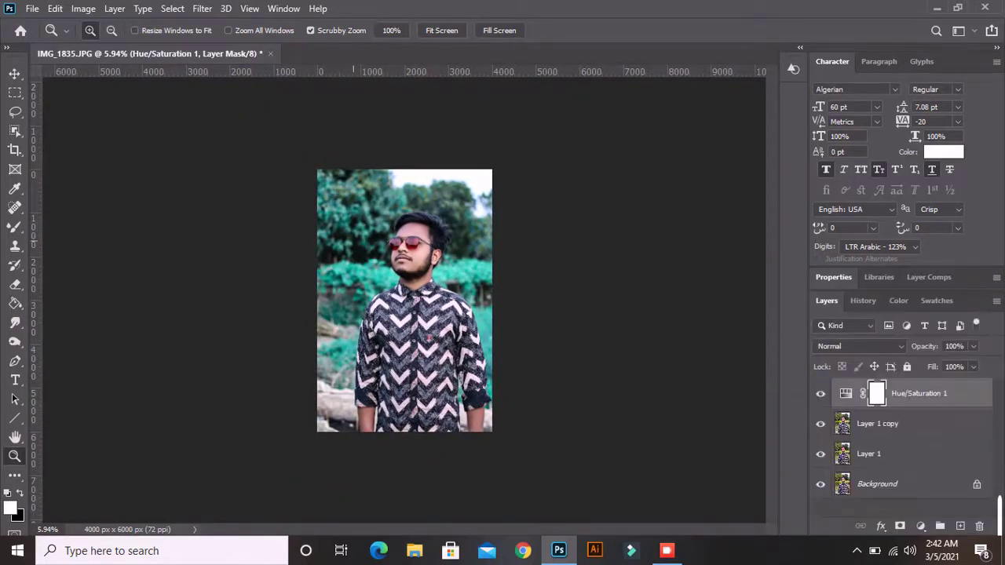
{"action": "scroll", "coordinate": [408, 237], "scroll_direction": "up", "scroll_amount": 2}
{"action": "scroll", "coordinate": [408, 238], "scroll_direction": "up", "scroll_amount": 2}
{"action": "scroll", "coordinate": [408, 238], "scroll_direction": "up", "scroll_amount": 1}
{"action": "scroll", "coordinate": [471, 214], "scroll_direction": "up", "scroll_amount": 1}
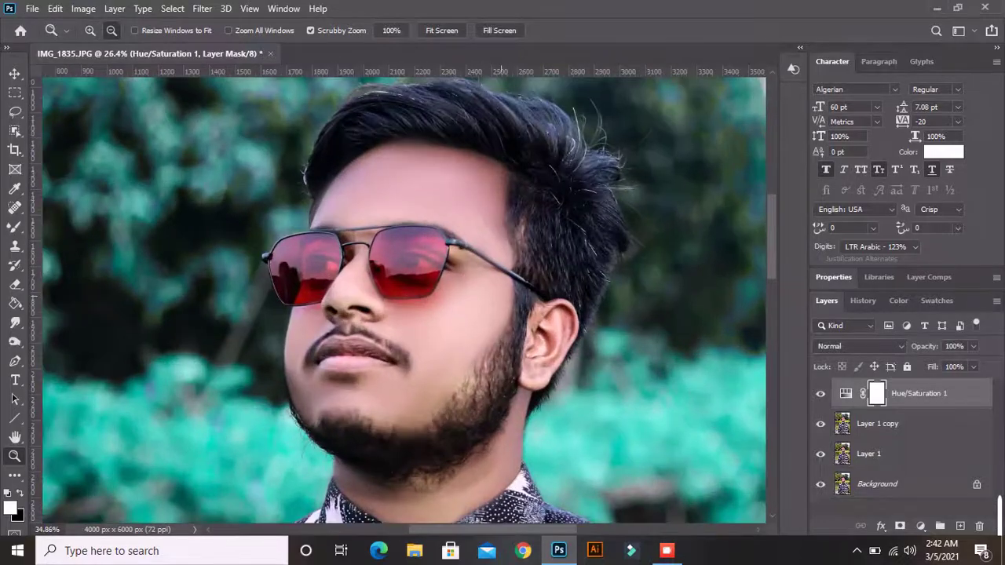
{"action": "scroll", "coordinate": [405, 299], "scroll_direction": "down", "scroll_amount": 4}
{"action": "scroll", "coordinate": [405, 298], "scroll_direction": "down", "scroll_amount": 1}
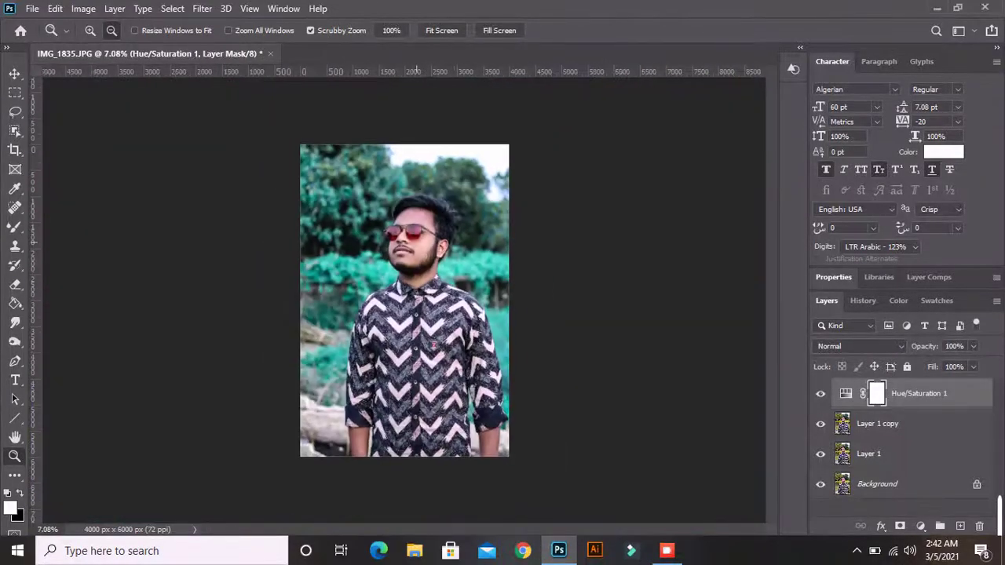
{"action": "left_click", "coordinate": [202, 8]}
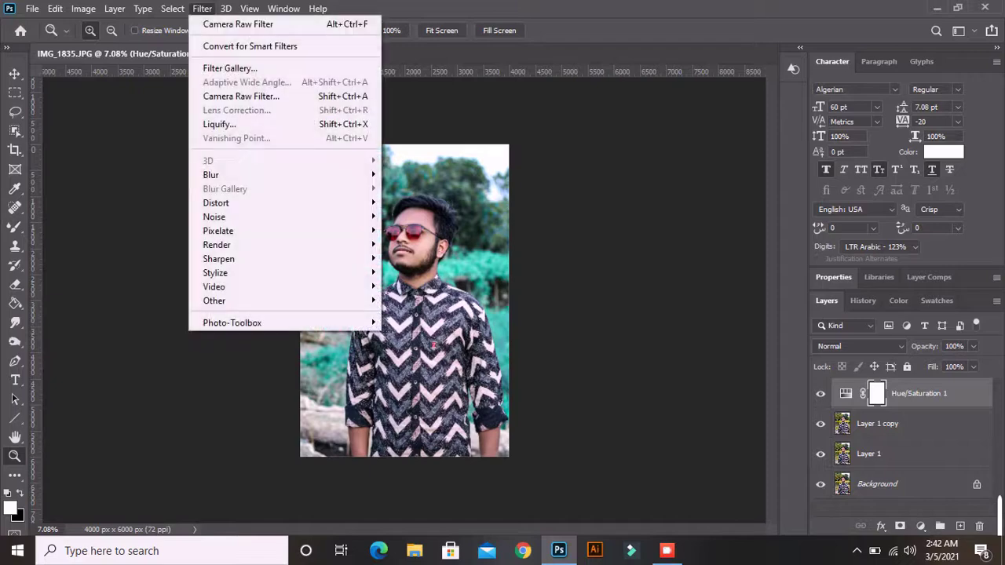
{"action": "left_click", "coordinate": [880, 423]}
{"action": "double_click", "coordinate": [879, 423]}
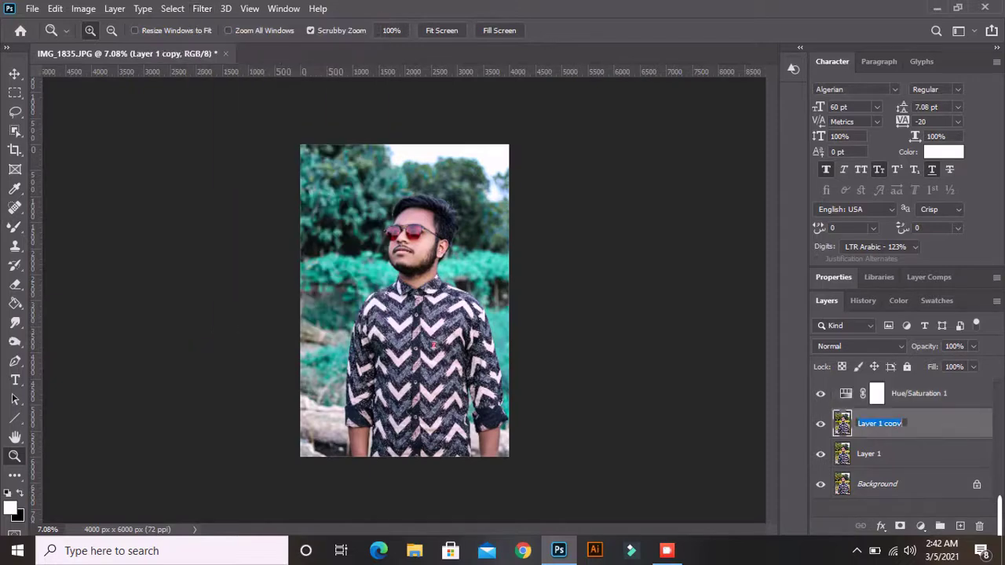
{"action": "key", "text": "Return"}
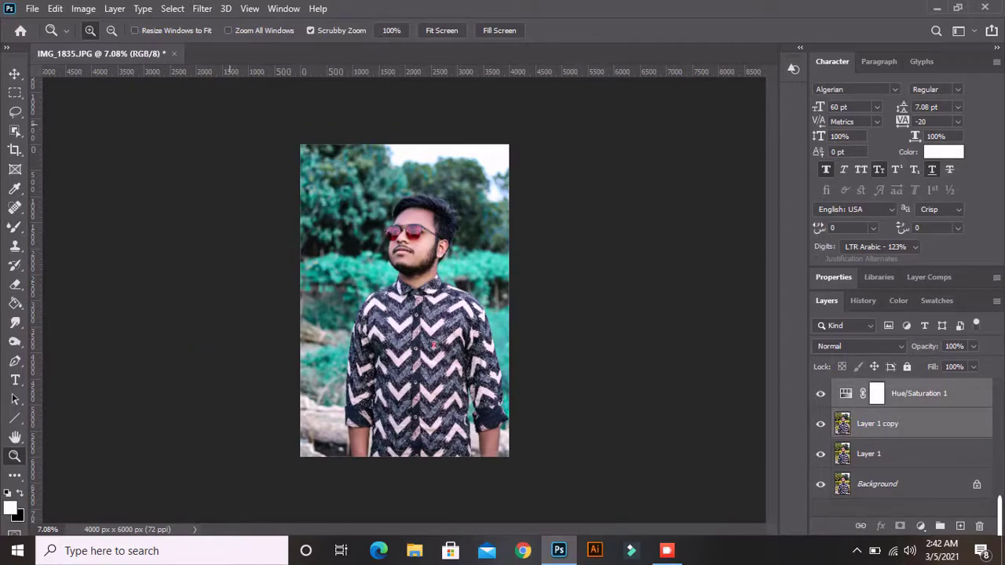
{"action": "key", "text": "ctrl+e"}
{"action": "left_click", "coordinate": [202, 9]}
Open Liquify, zoom in on the head and make a first push on the hair.
{"action": "left_click", "coordinate": [228, 124]}
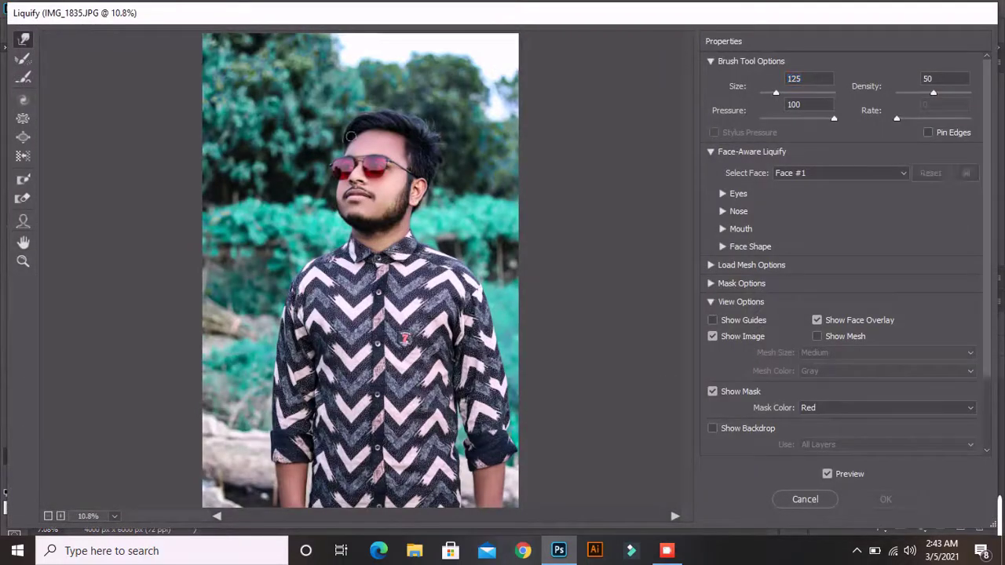
{"action": "scroll", "coordinate": [340, 124], "scroll_direction": "up", "scroll_amount": 1}
{"action": "scroll", "coordinate": [340, 124], "scroll_direction": "up", "scroll_amount": 1}
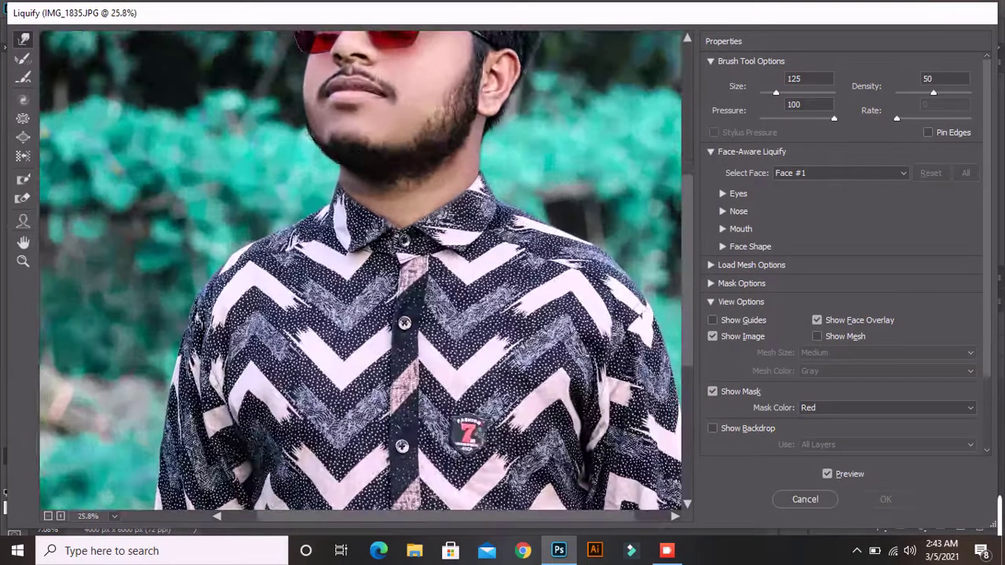
{"action": "scroll", "coordinate": [341, 124], "scroll_direction": "up", "scroll_amount": 2}
{"action": "scroll", "coordinate": [460, 247], "scroll_direction": "up", "scroll_amount": 1}
{"action": "scroll", "coordinate": [466, 247], "scroll_direction": "up", "scroll_amount": 1}
{"action": "scroll", "coordinate": [471, 236], "scroll_direction": "up", "scroll_amount": 4}
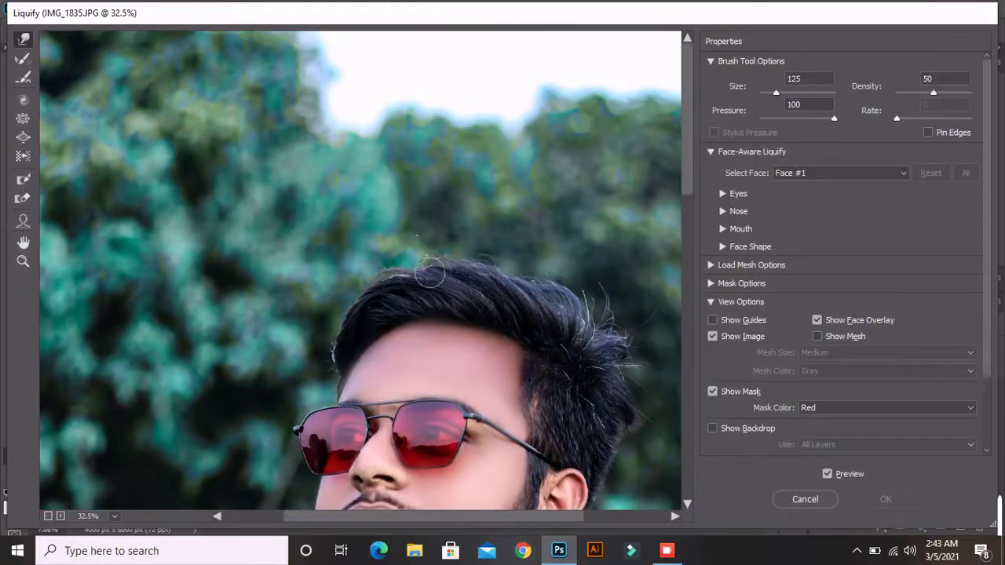
{"action": "mouse_move", "coordinate": [429, 273]}
{"action": "left_mouse_down"}
{"action": "mouse_move", "coordinate": [410, 281]}
{"action": "mouse_move", "coordinate": [430, 270]}
{"action": "left_mouse_up"}
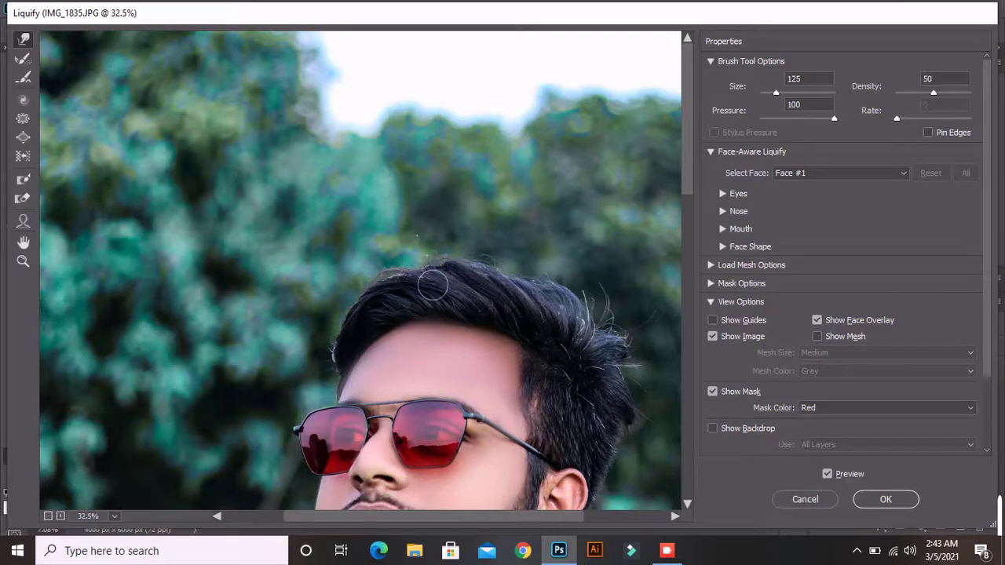
Lift the top of the hair with a size-250 Forward Warp brush and apply Liquify.
{"action": "key", "text": "bracketright"}
{"action": "key", "text": "bracketright"}
{"action": "key", "text": "bracketright"}
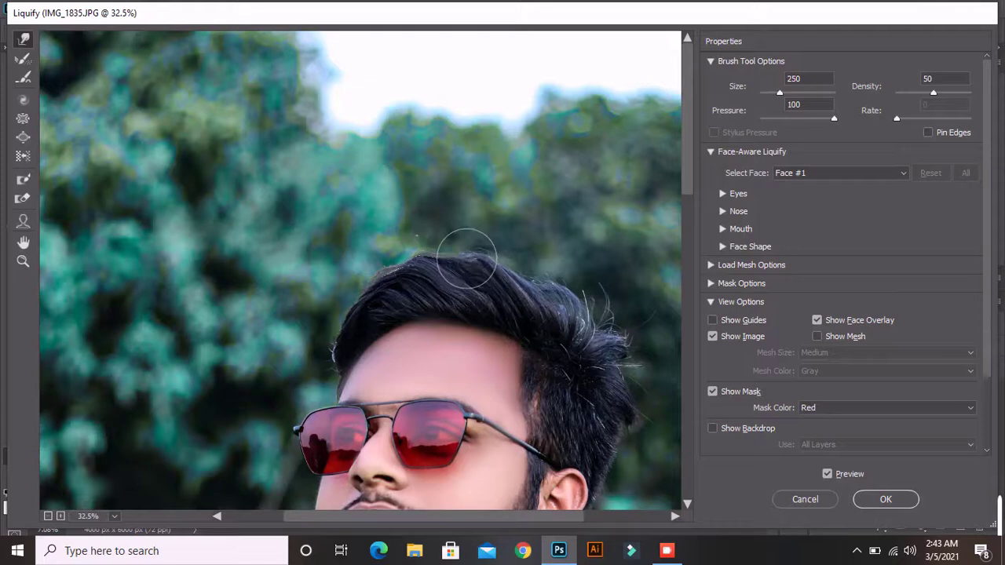
{"action": "left_click_drag", "start_coordinate": [466, 258], "coordinate": [523, 284]}
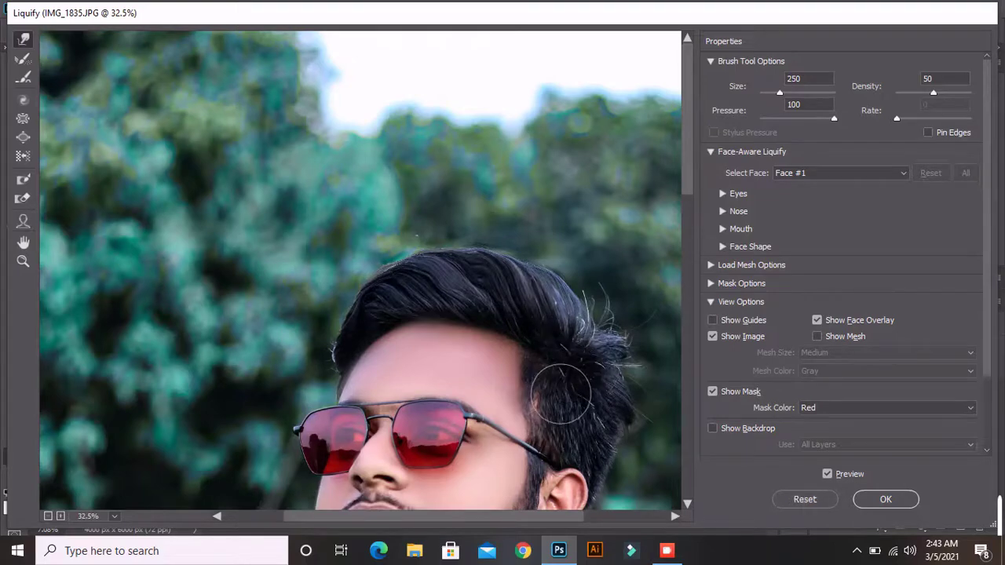
{"action": "scroll", "coordinate": [560, 393], "scroll_direction": "down", "scroll_amount": 2}
{"action": "scroll", "coordinate": [558, 385], "scroll_direction": "down", "scroll_amount": 1}
{"action": "scroll", "coordinate": [553, 369], "scroll_direction": "down", "scroll_amount": 1}
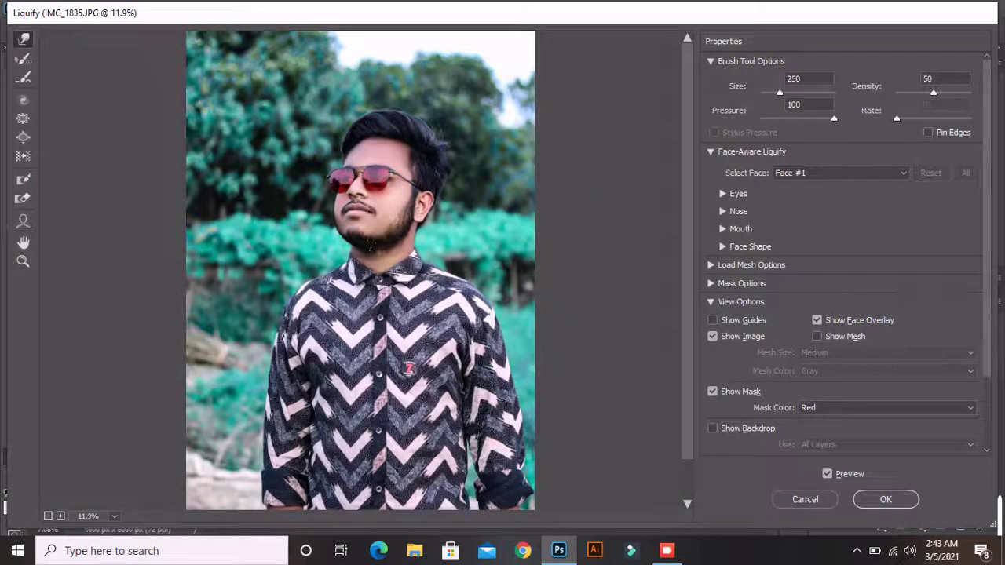
{"action": "scroll", "coordinate": [448, 353], "scroll_direction": "down", "scroll_amount": 1}
{"action": "scroll", "coordinate": [448, 353], "scroll_direction": "down", "scroll_amount": 1}
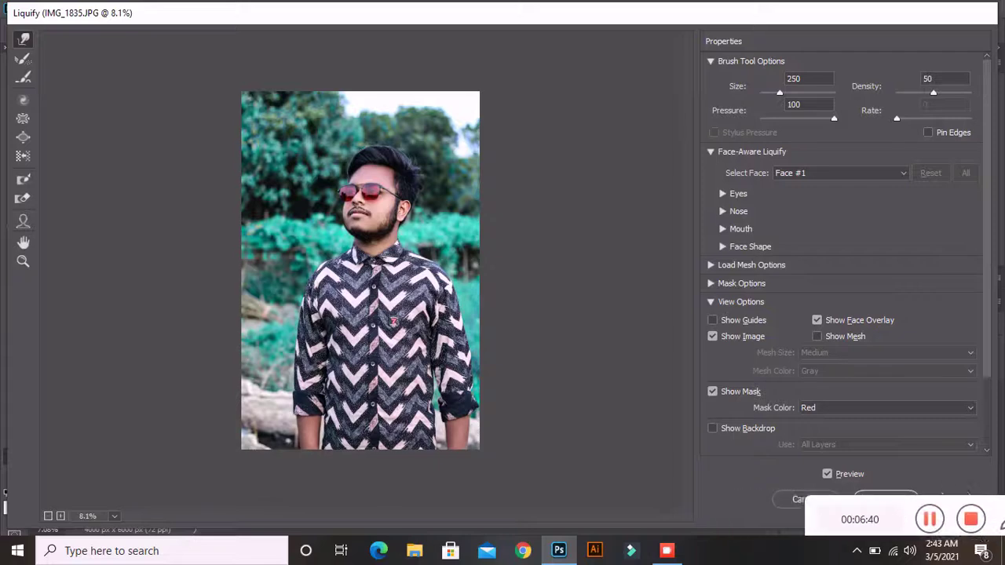
{"action": "key", "text": "Return"}
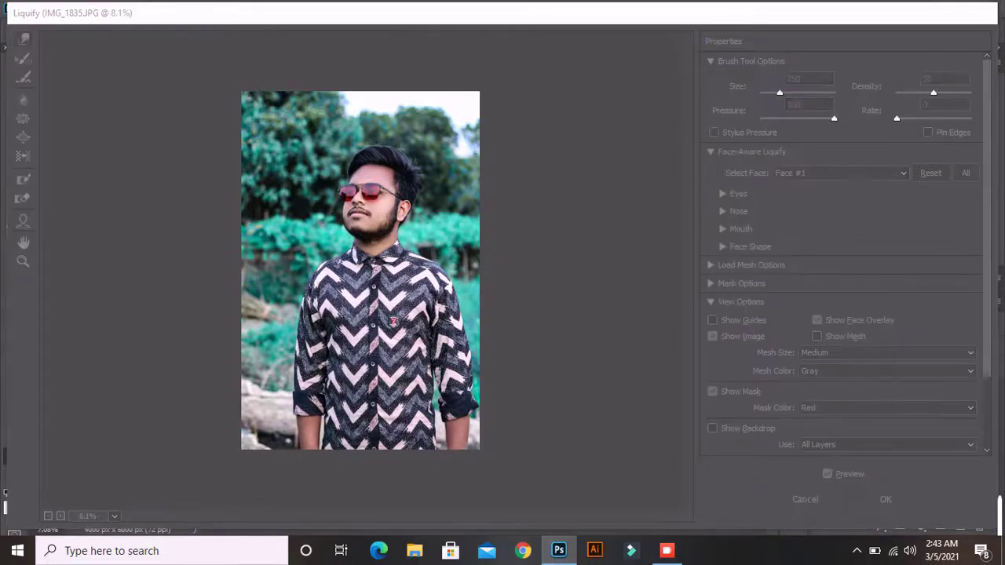